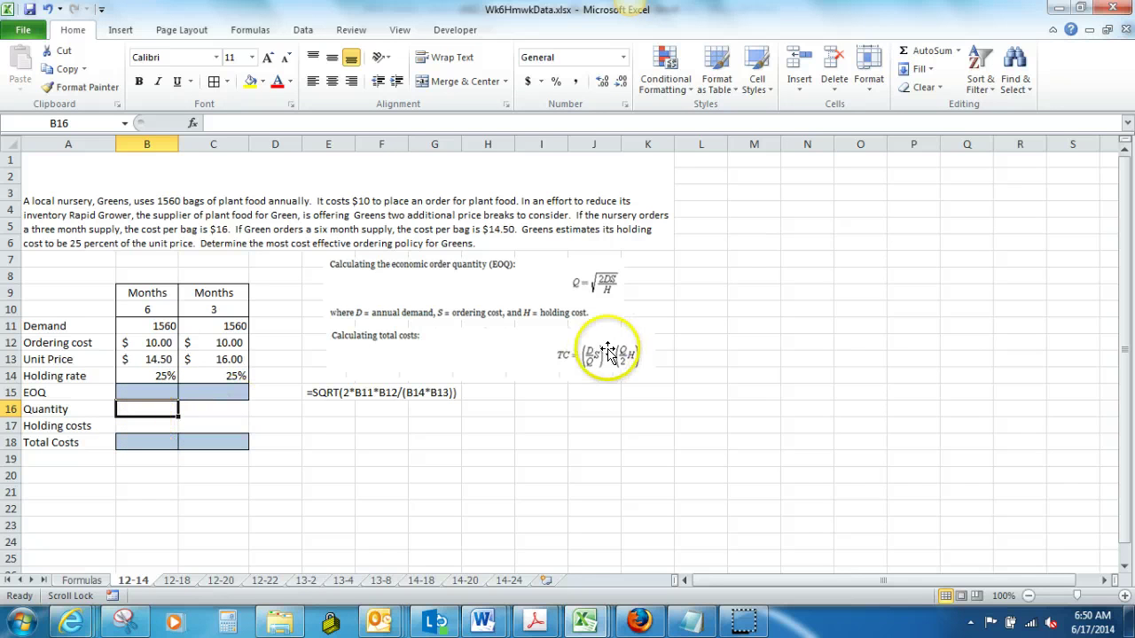
Step: Examine the EOQ and total cost formula pictures and the Quantity, Holding costs and EOQ rows
click(607, 281)
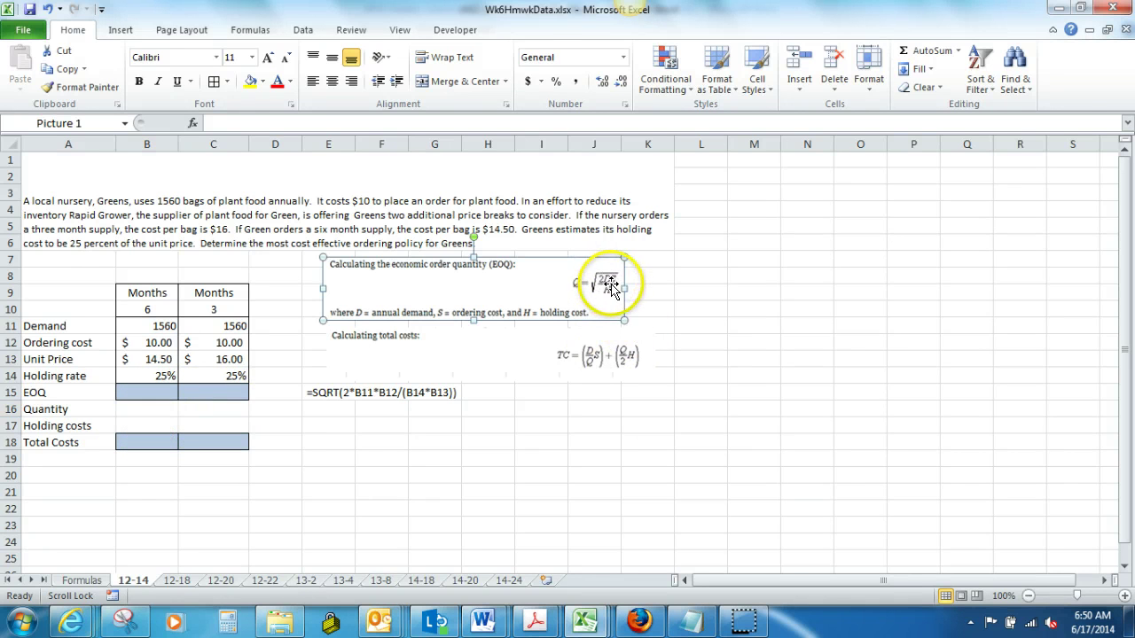
click(606, 351)
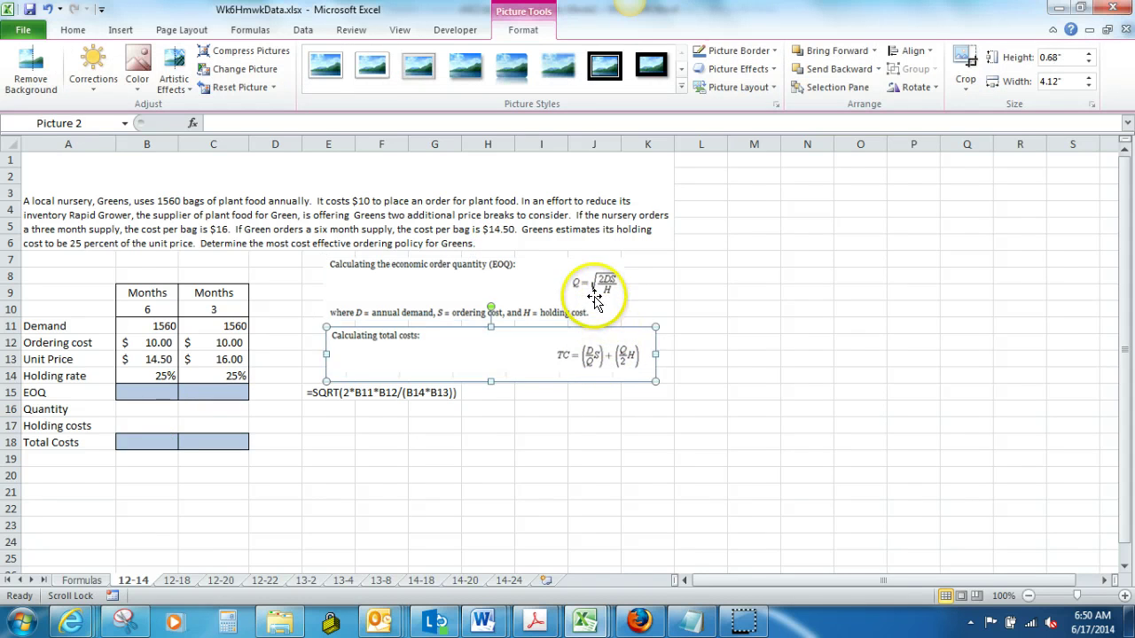
click(605, 290)
click(590, 349)
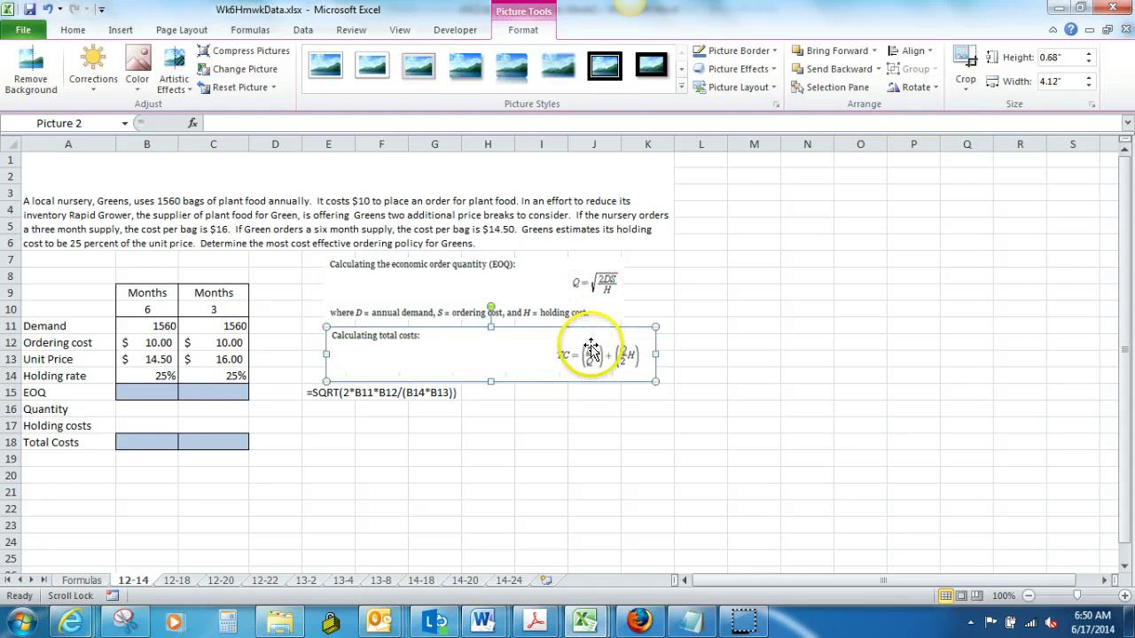
click(78, 411)
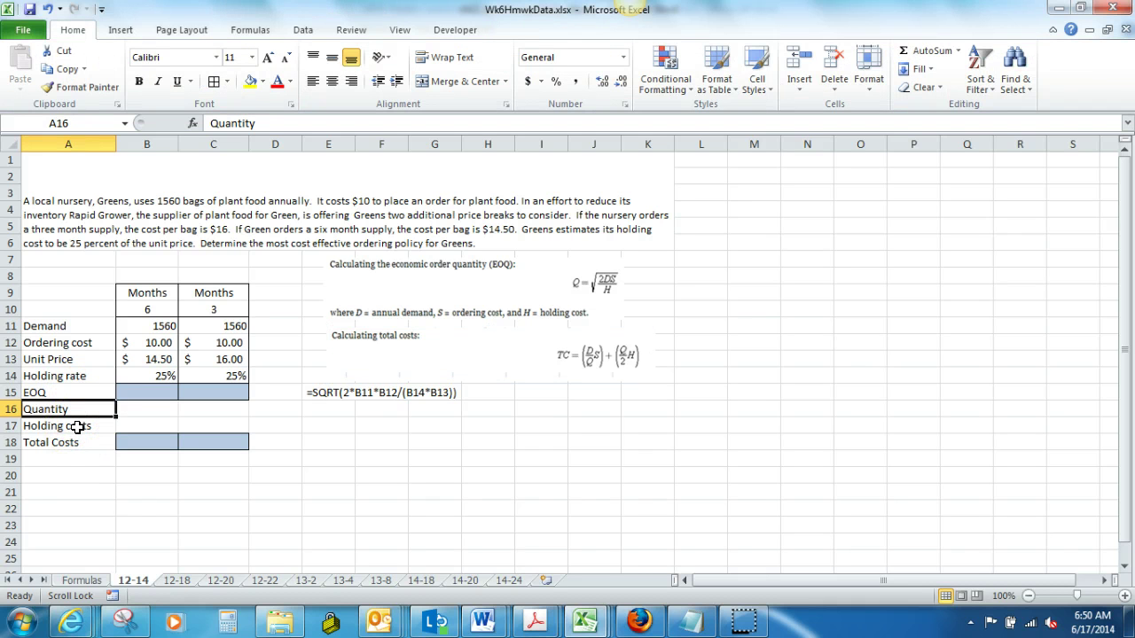
click(79, 427)
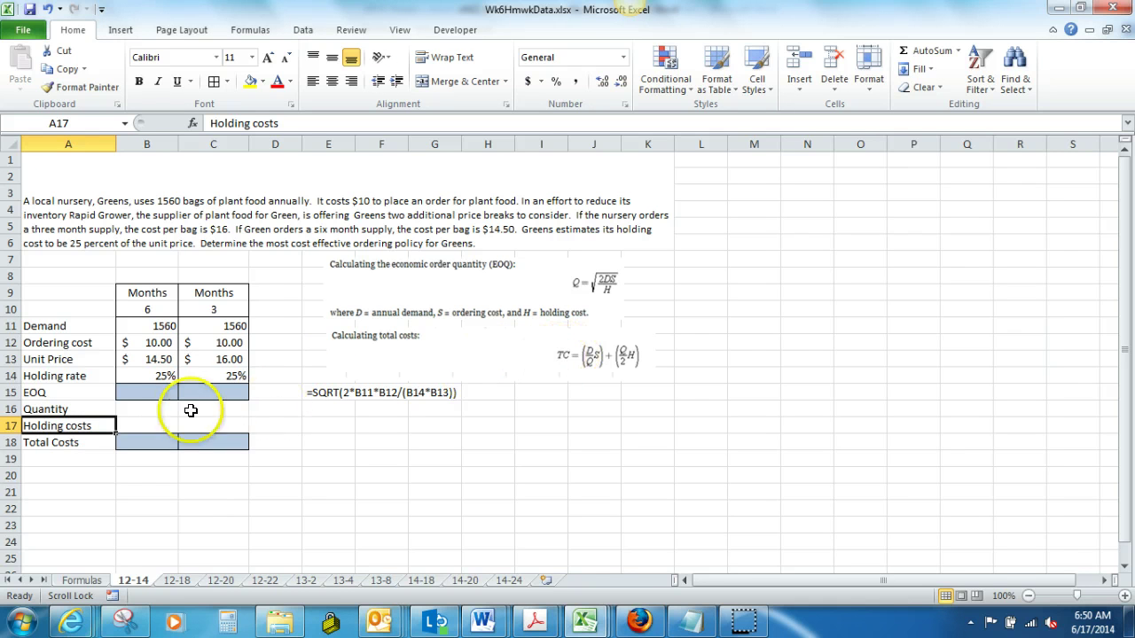
click(59, 396)
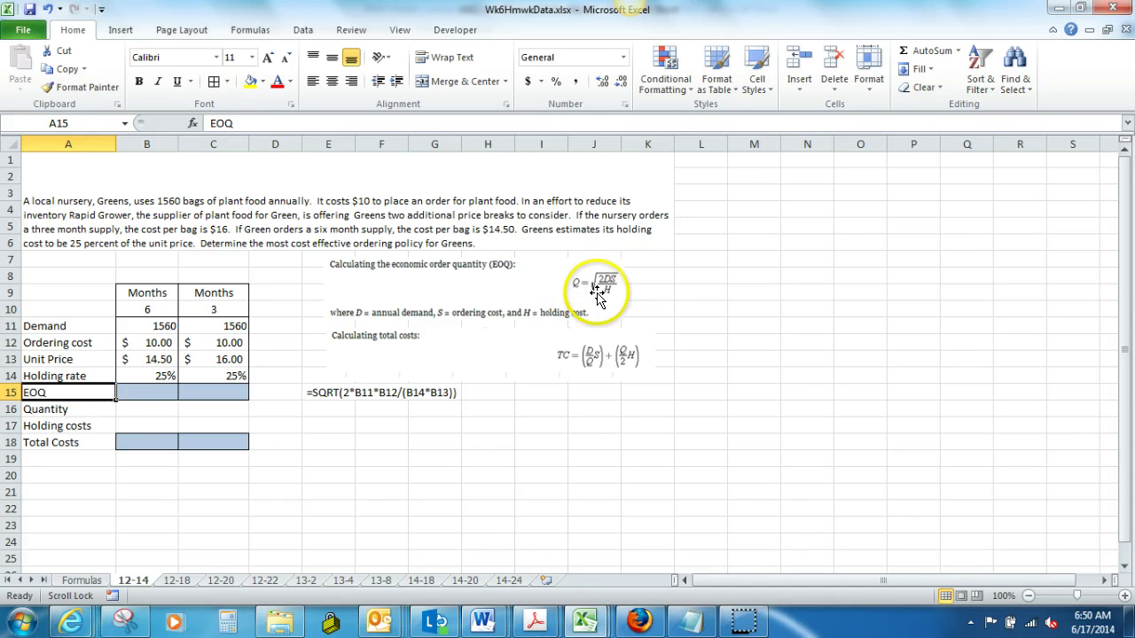
Step: Begin the six-month EOQ formula in B15 with the SQRT function
click(148, 390)
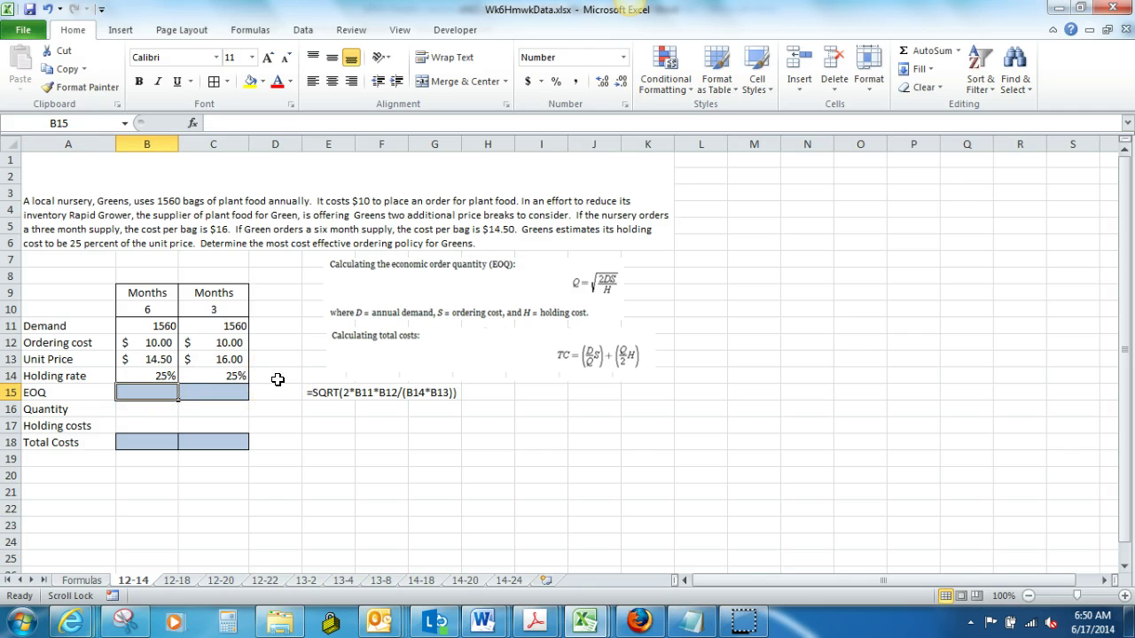
text(=s)
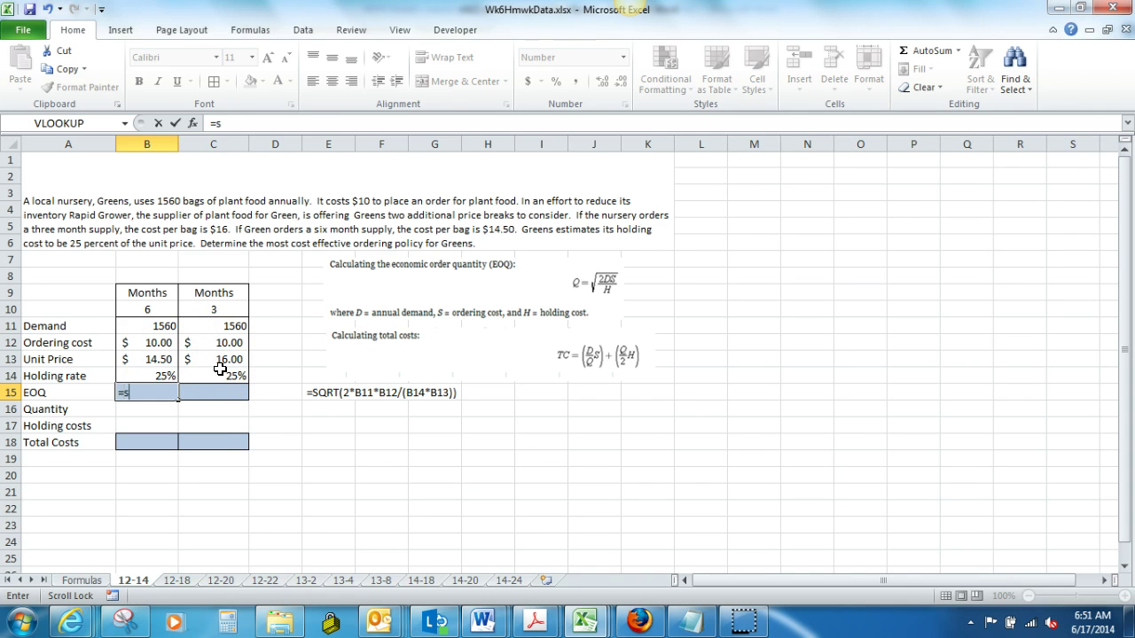
text(qr)
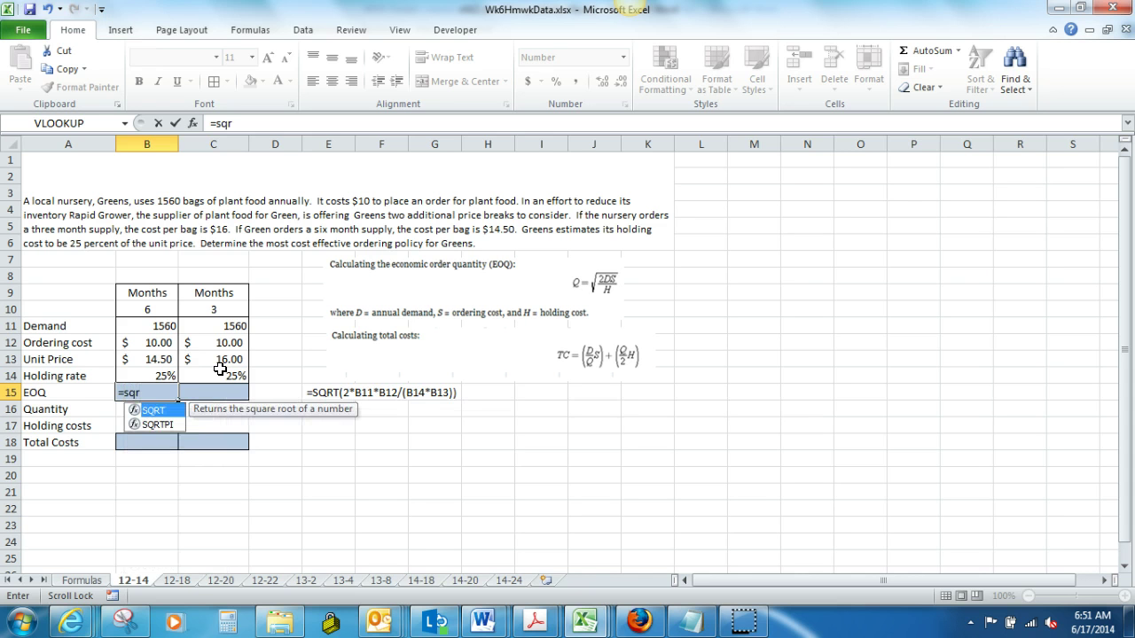
text(t)
text(()
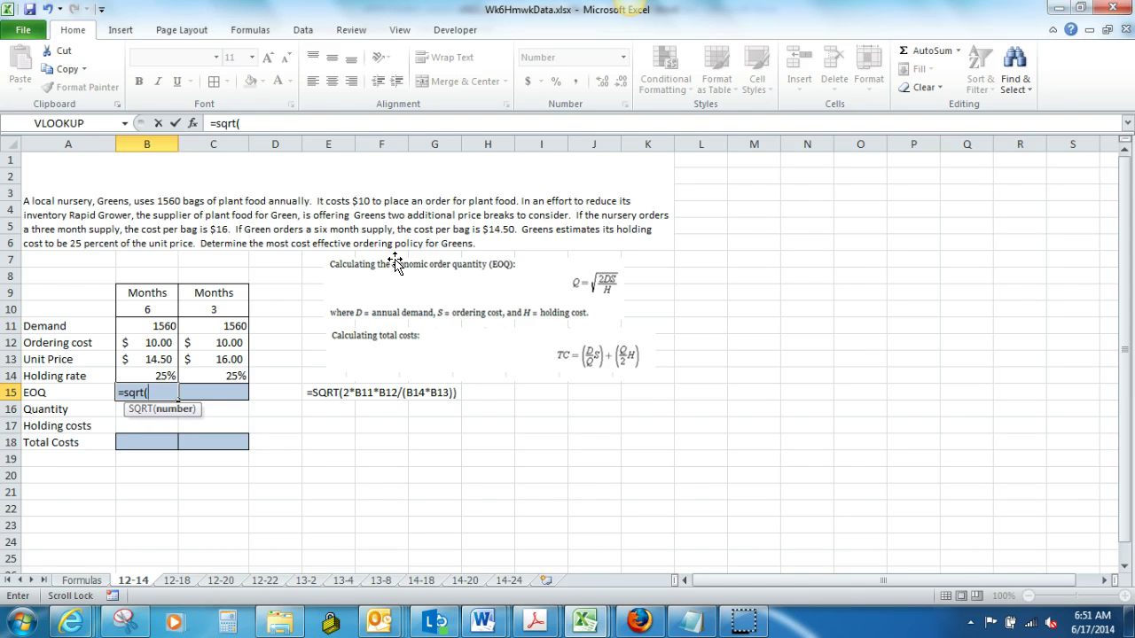
key(Return)
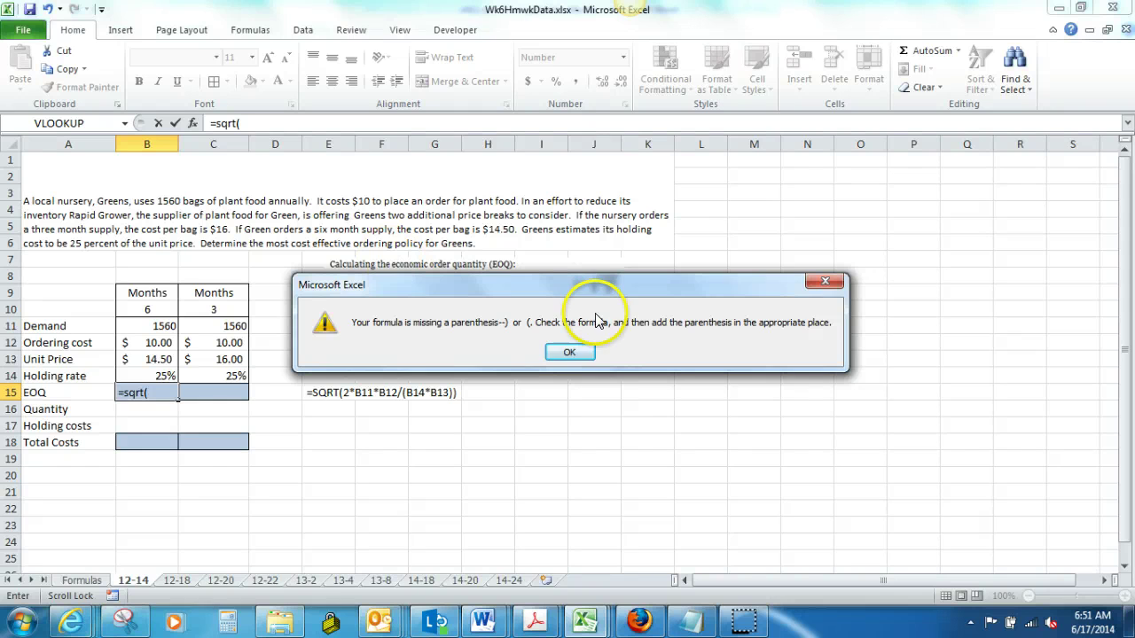
click(824, 282)
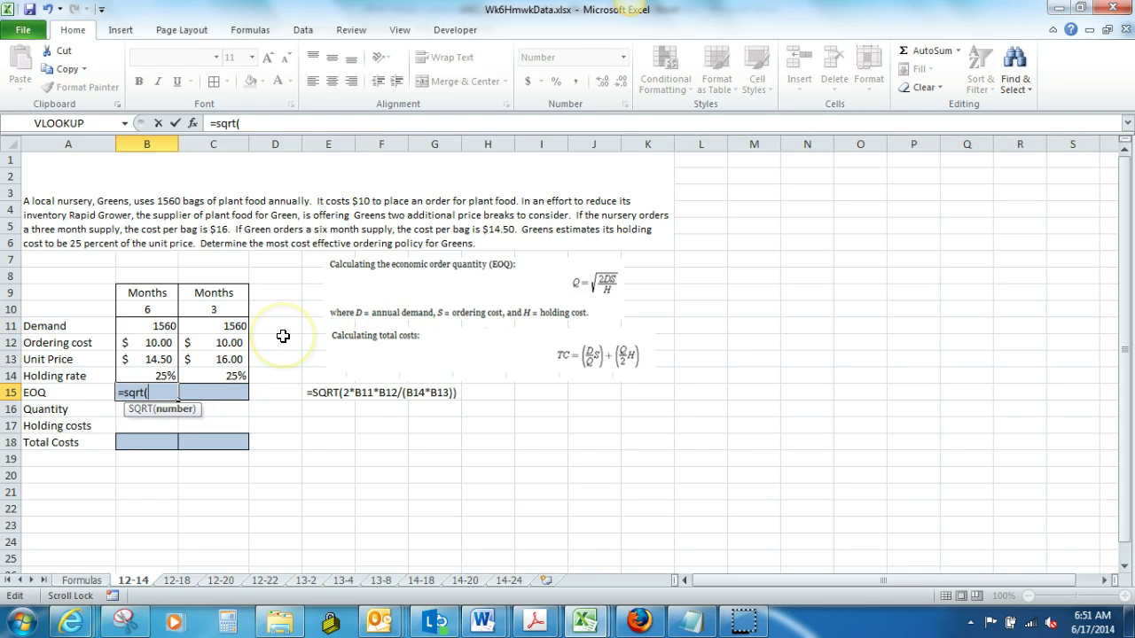
Step: Add 2 times the demand in B11 times the ordering cost in B12 to the square root formula
text(2*)
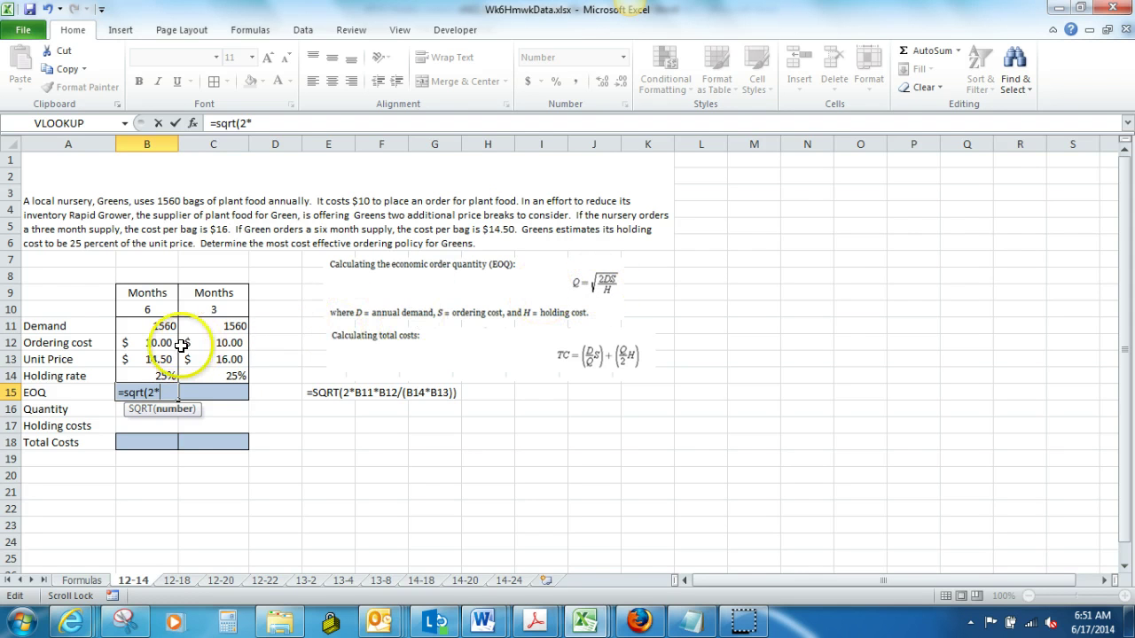
click(149, 326)
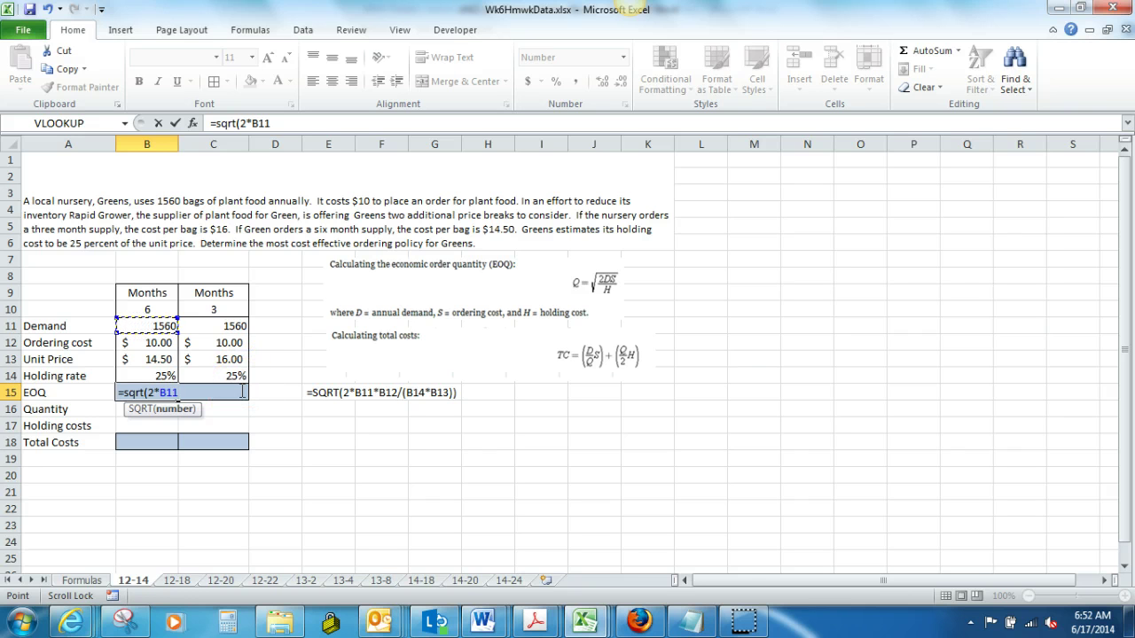
text(*)
click(140, 343)
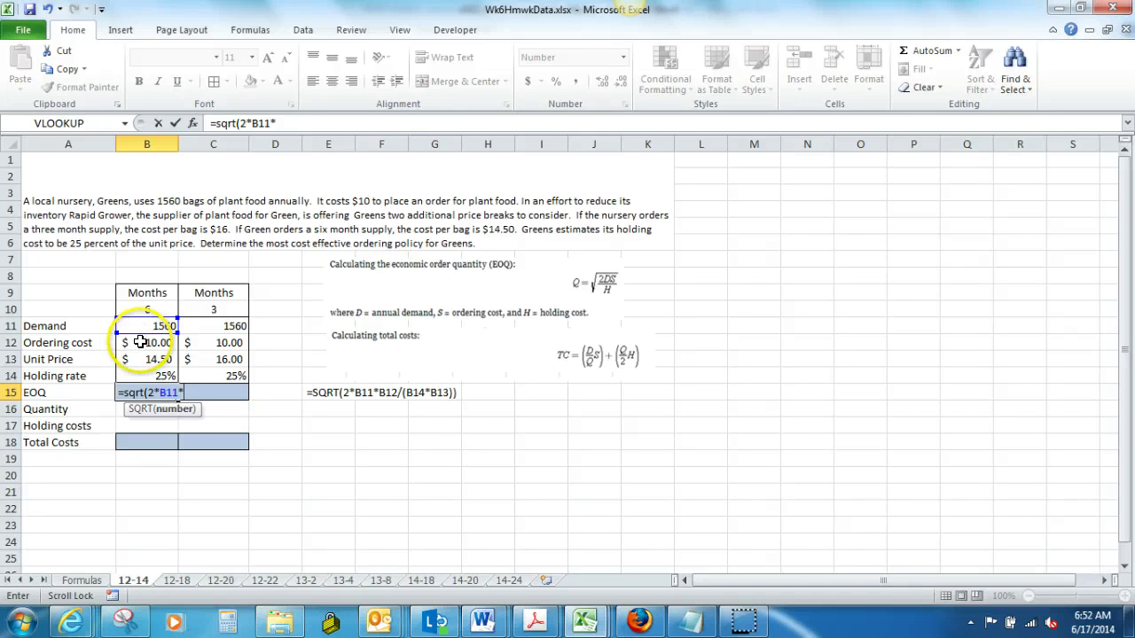
click(141, 342)
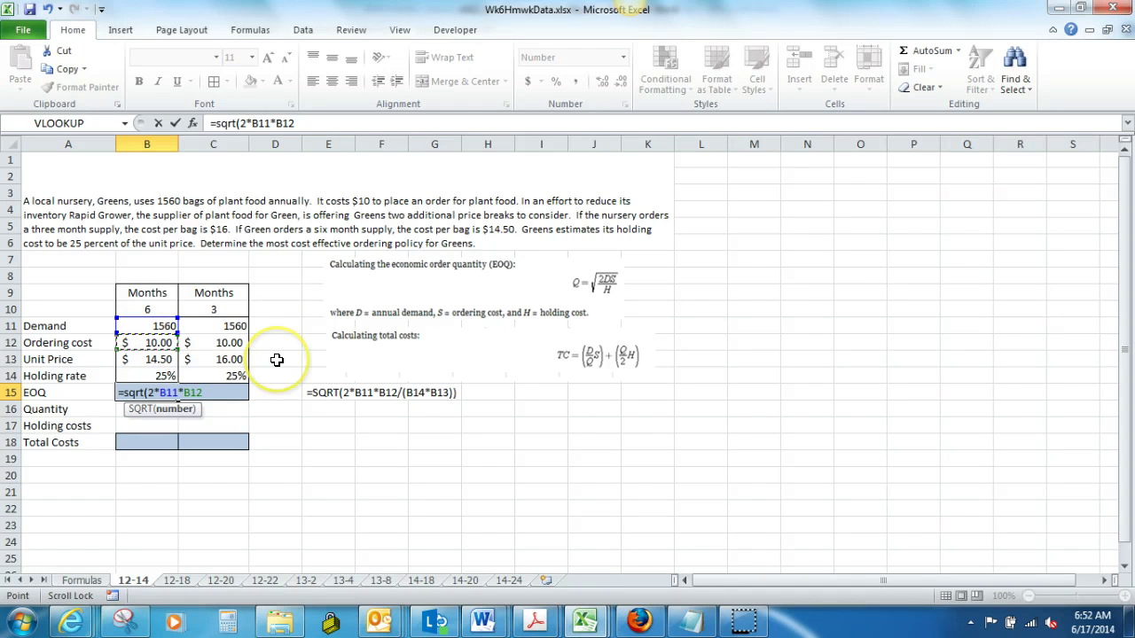
Step: Close the numerator and divide it by the unit price times the holding rate, (B13*B14)
text()/()
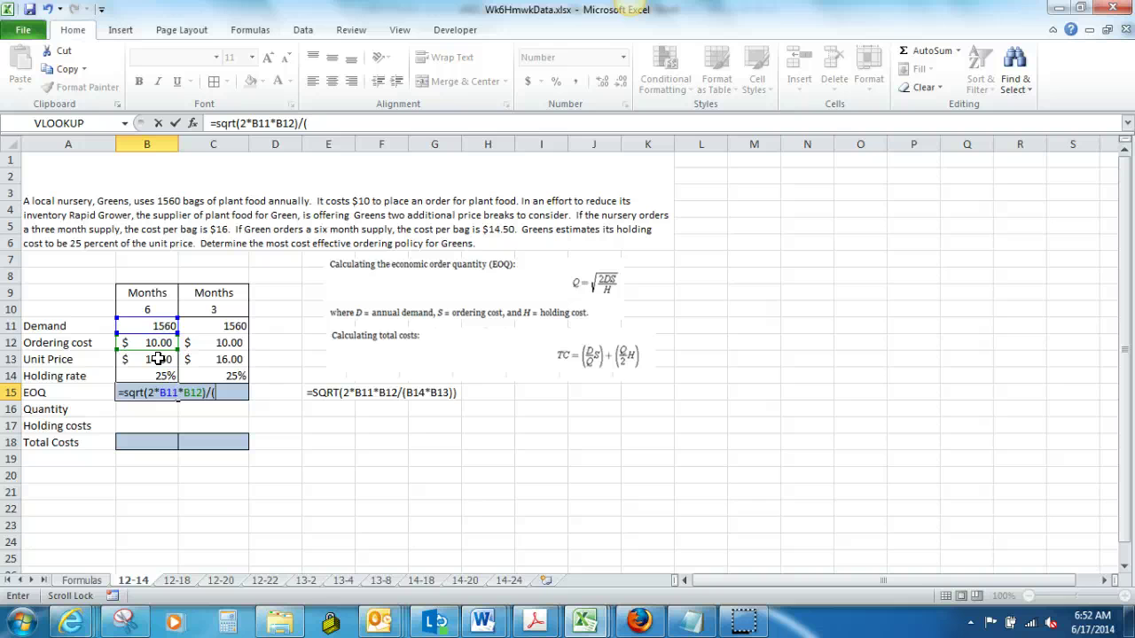
click(153, 358)
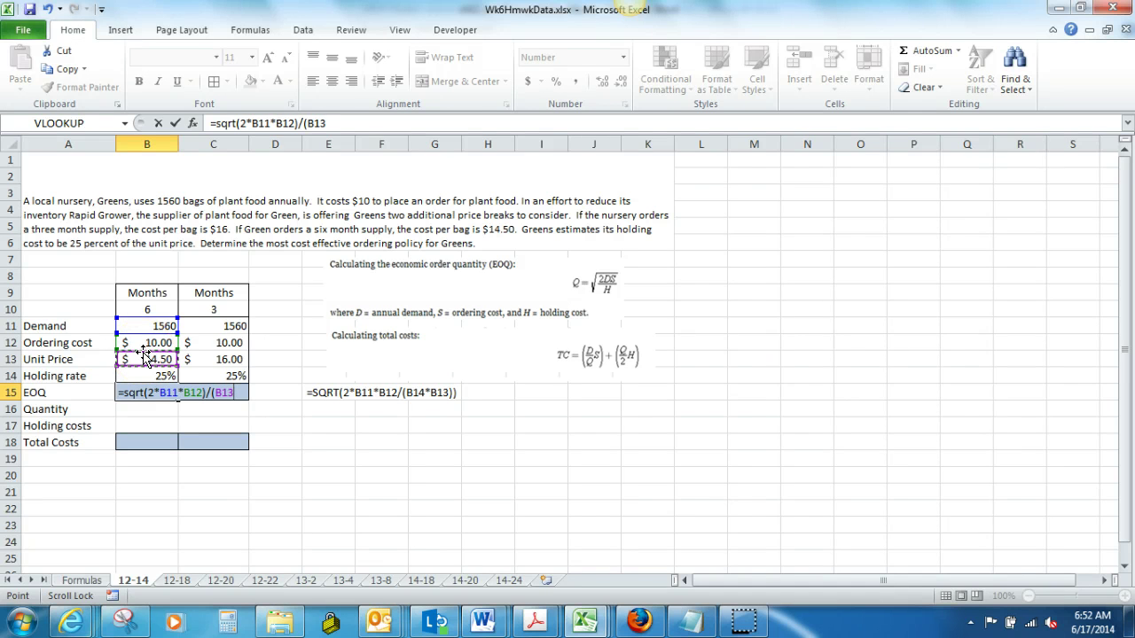
text(*)
click(149, 374)
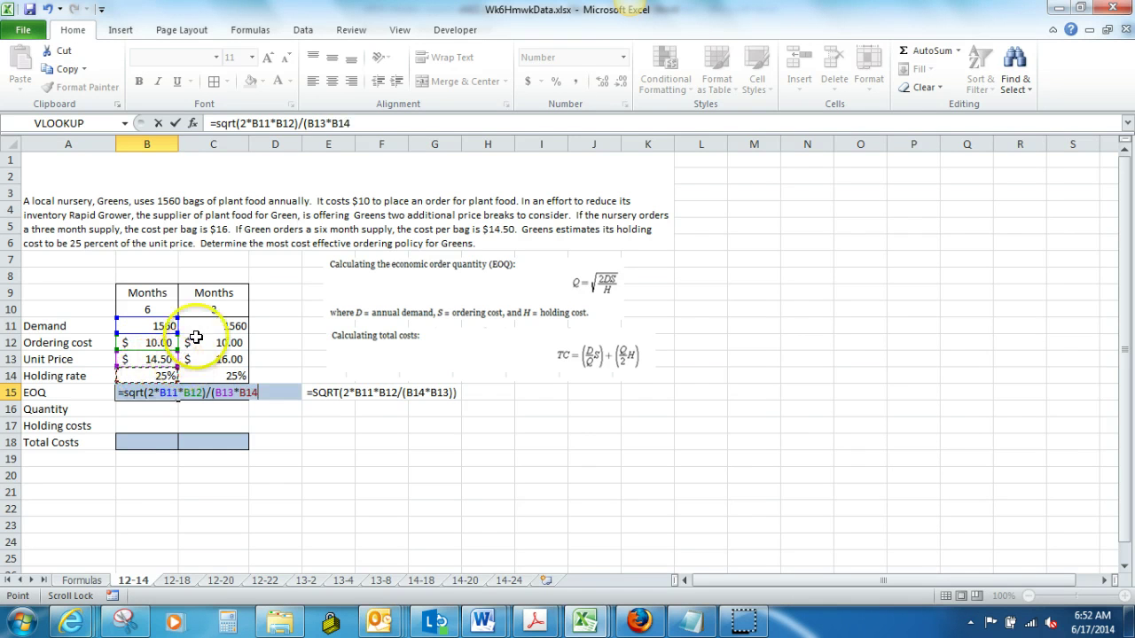
text())
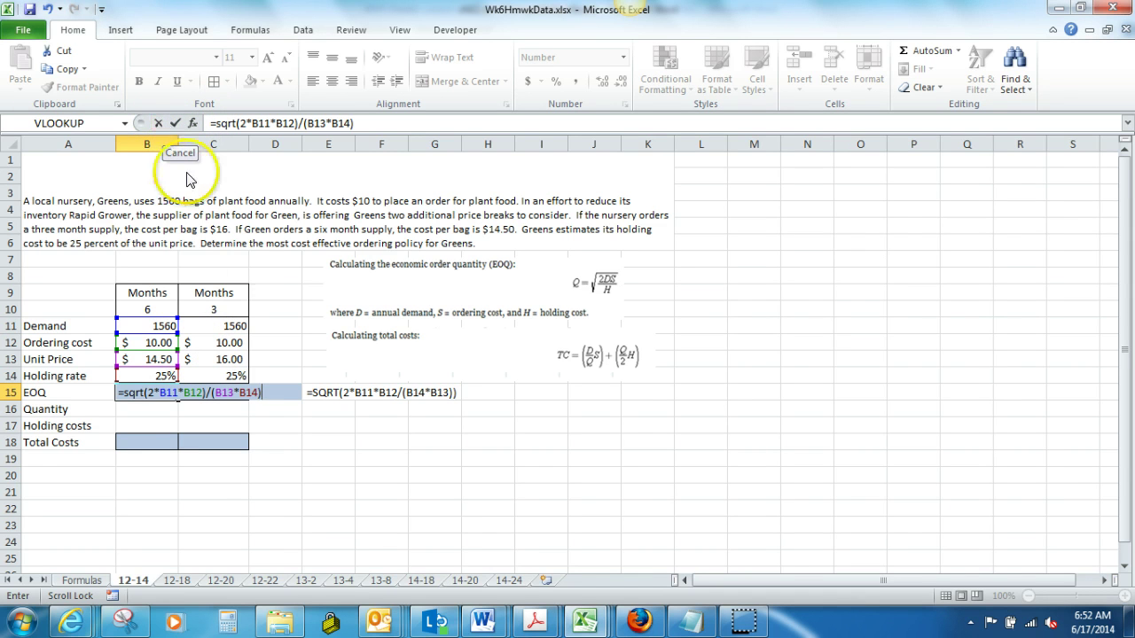
Step: Complete the B15 formula as =SQRT((2*B11*B12)/(B13*B14)) so the root covers the whole quotient, and copy it to C15
click(152, 391)
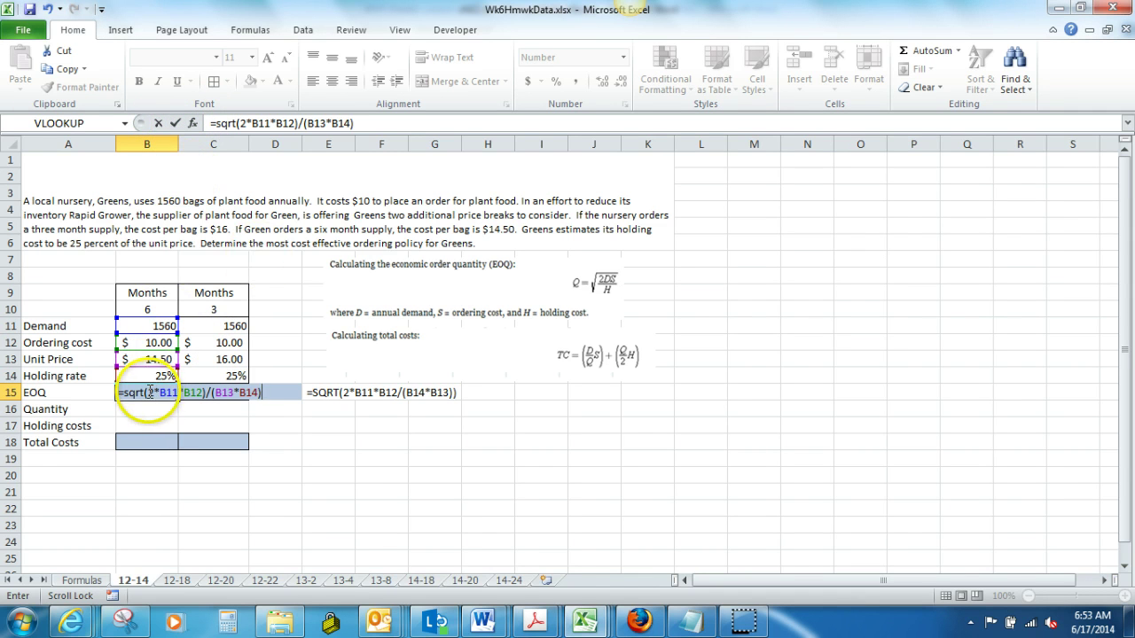
text(()
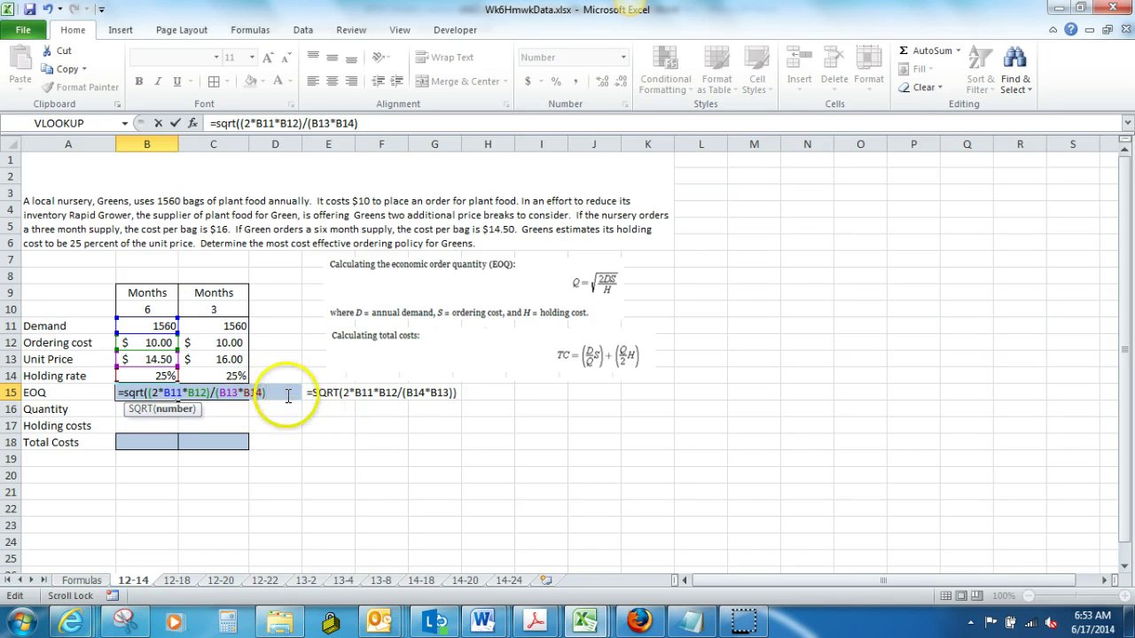
text())
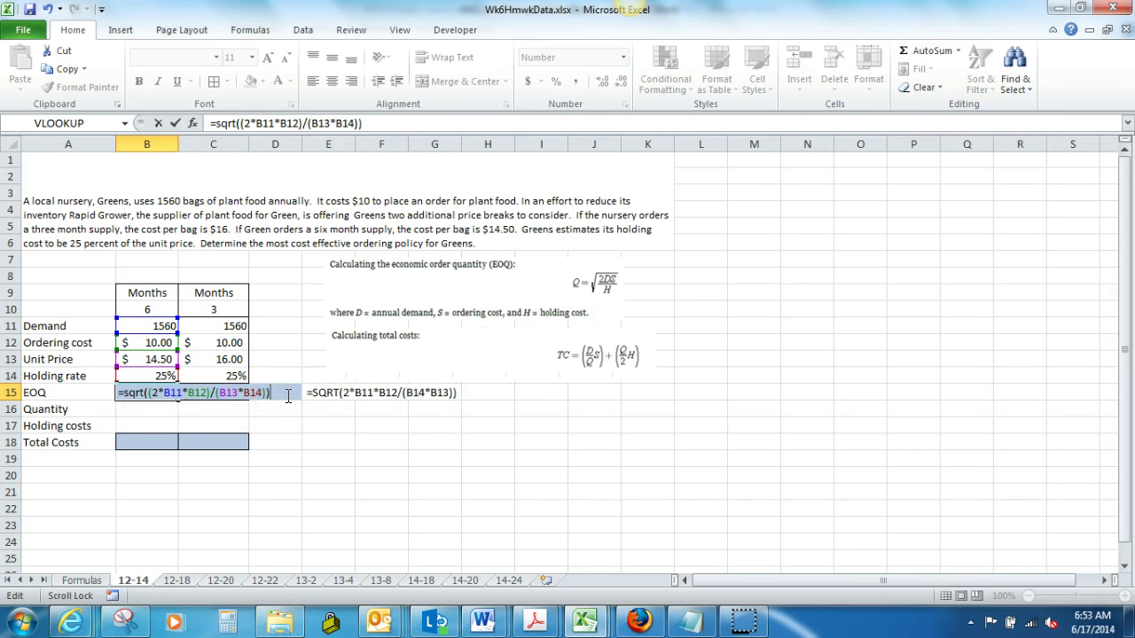
click(175, 124)
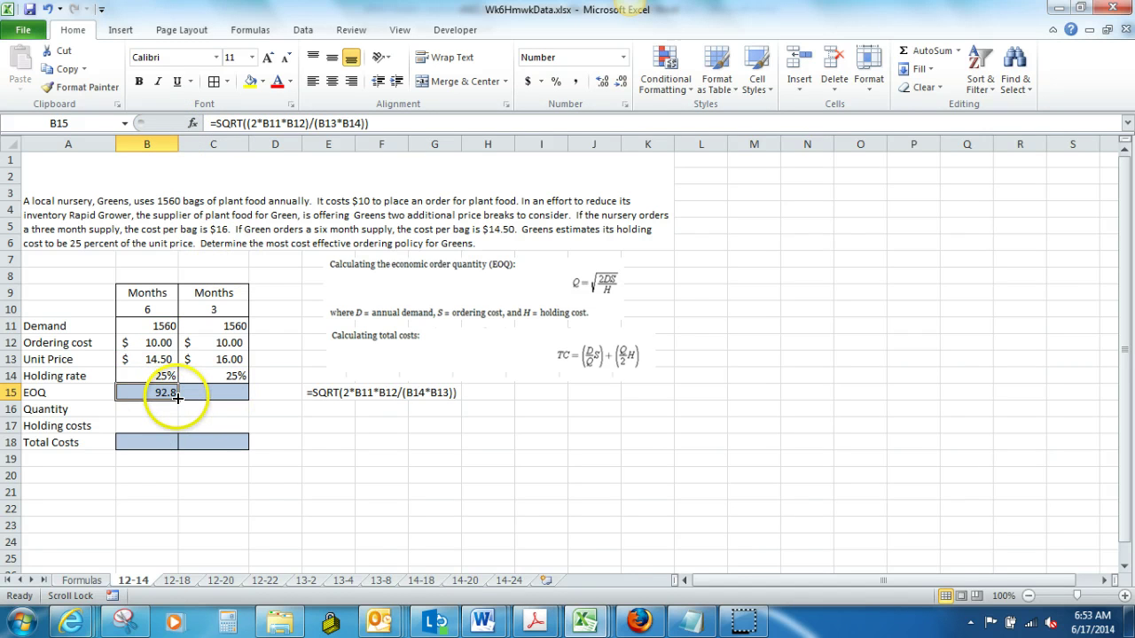
drag(177, 398, 241, 398)
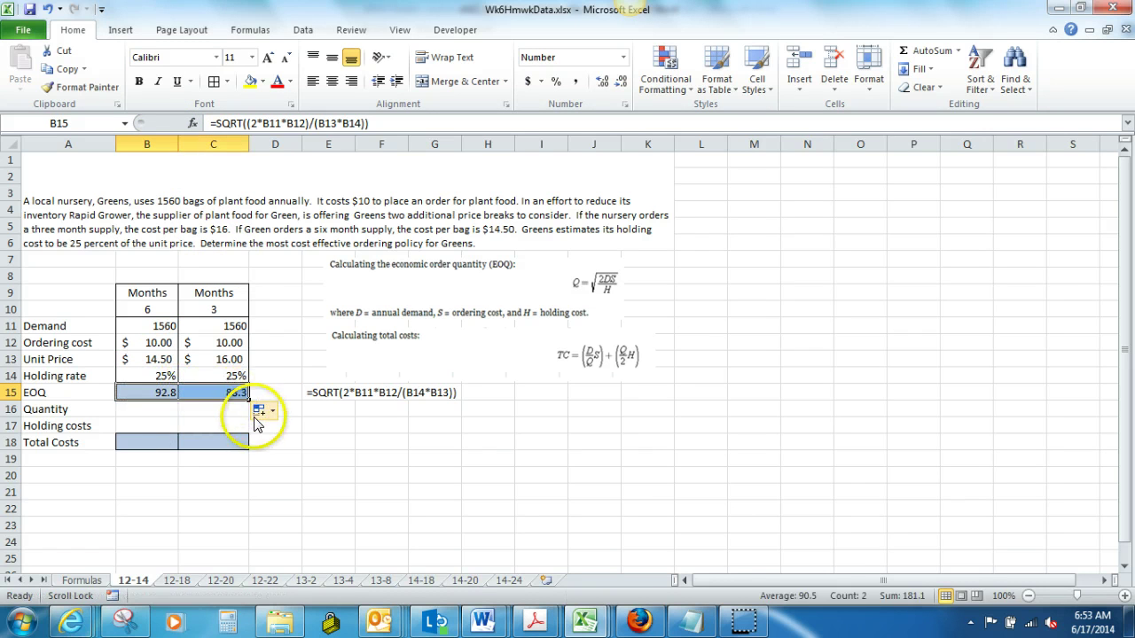
Step: Calculate the six-month order quantity in B16 with the formula =B11/12*6
click(157, 411)
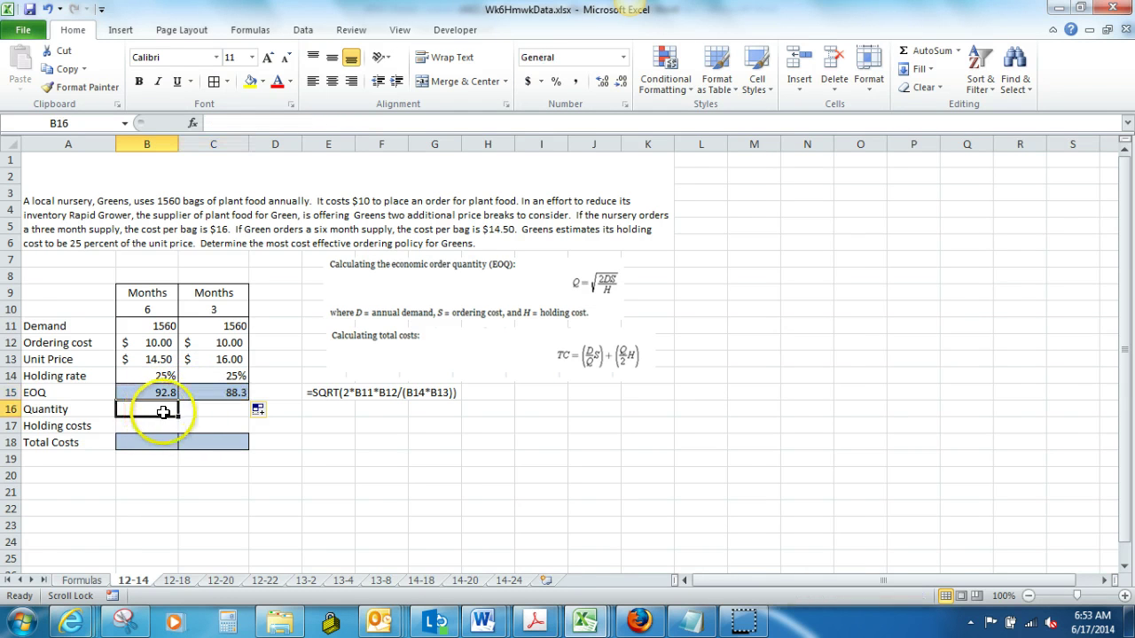
click(162, 309)
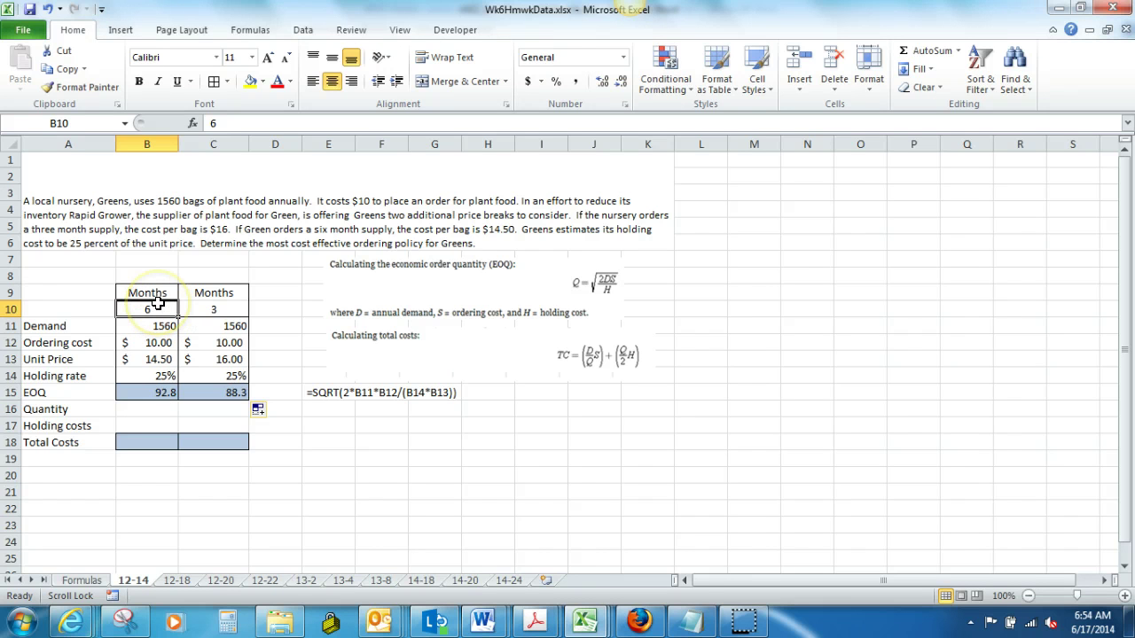
click(205, 306)
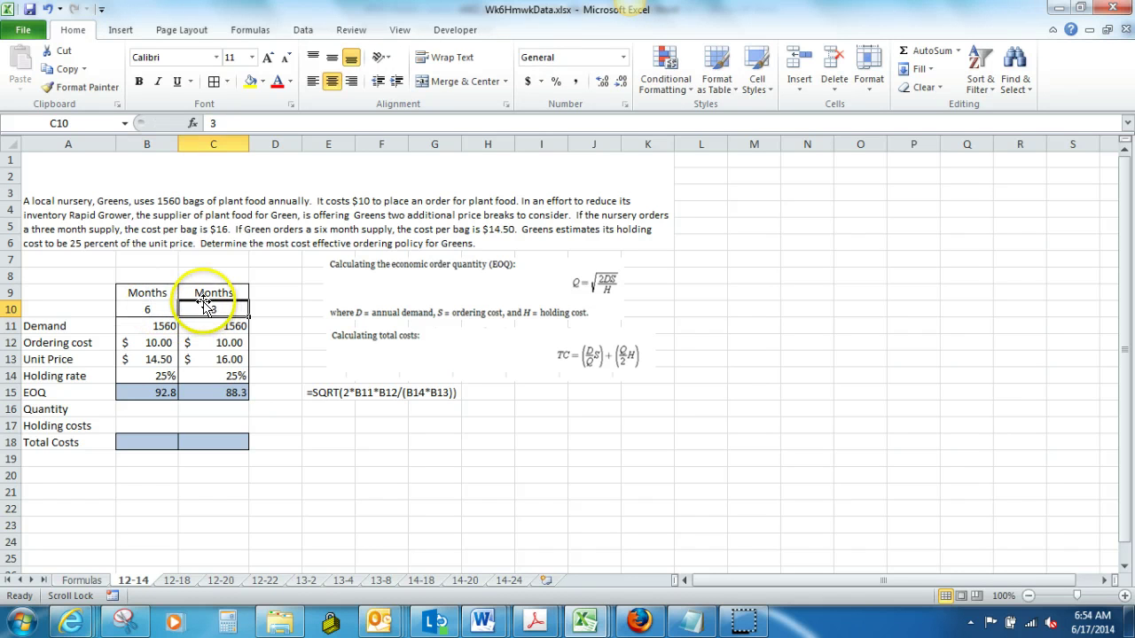
click(199, 326)
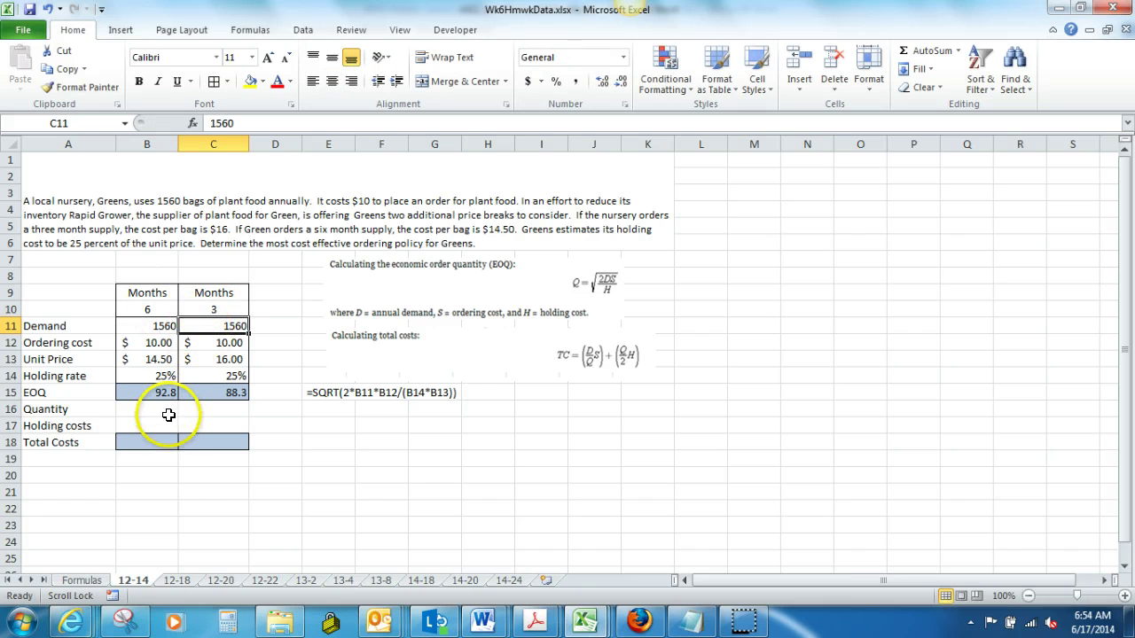
click(160, 357)
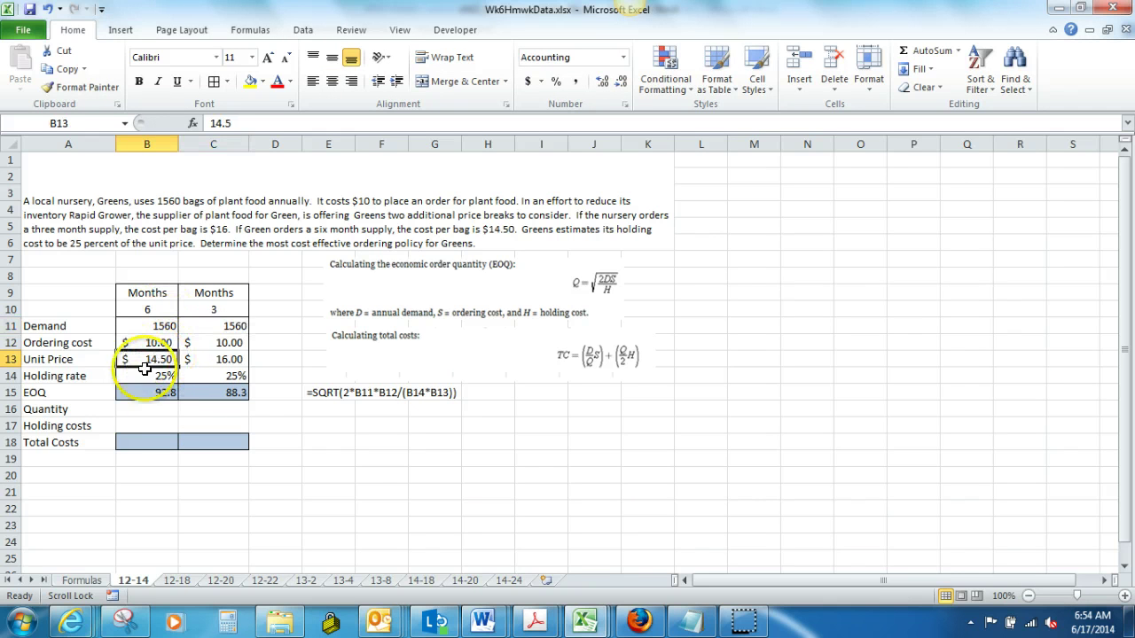
click(226, 360)
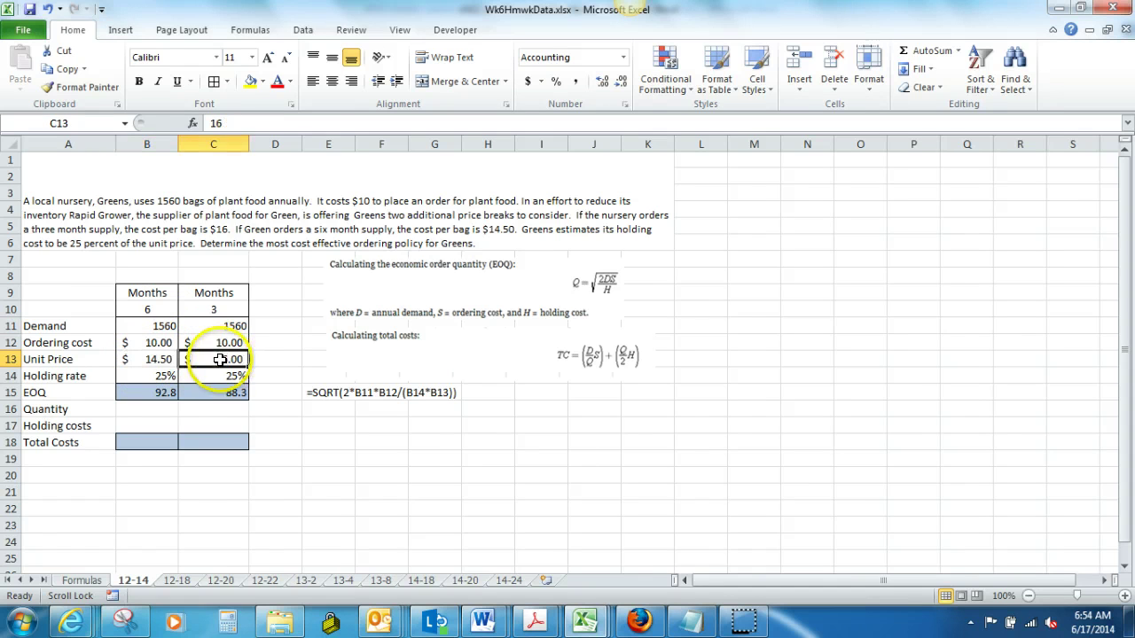
click(162, 410)
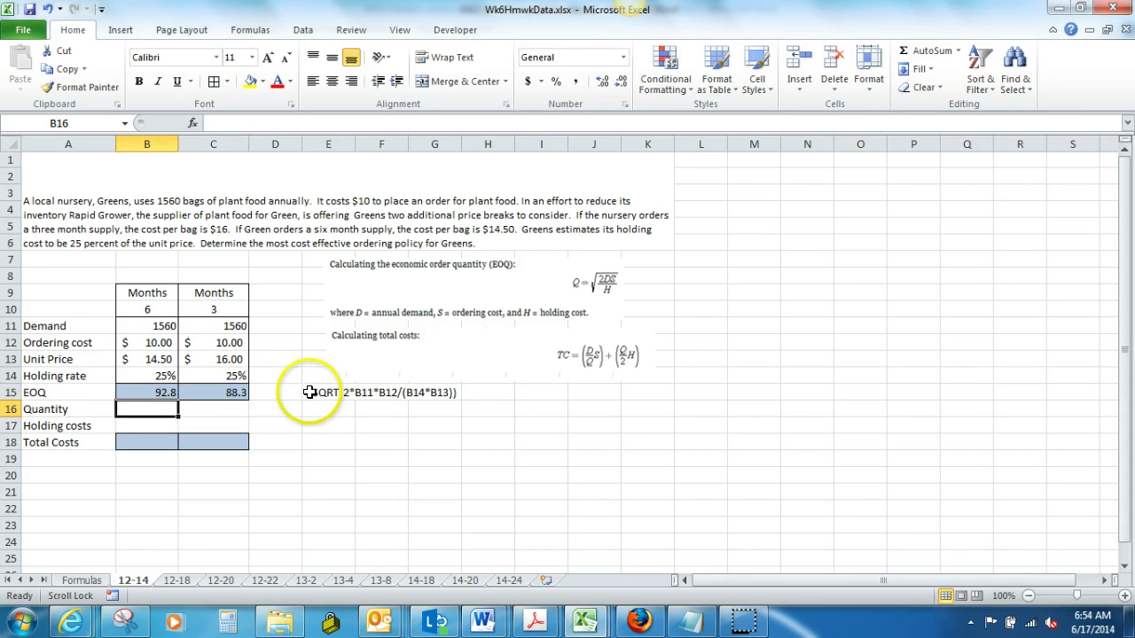
text(=)
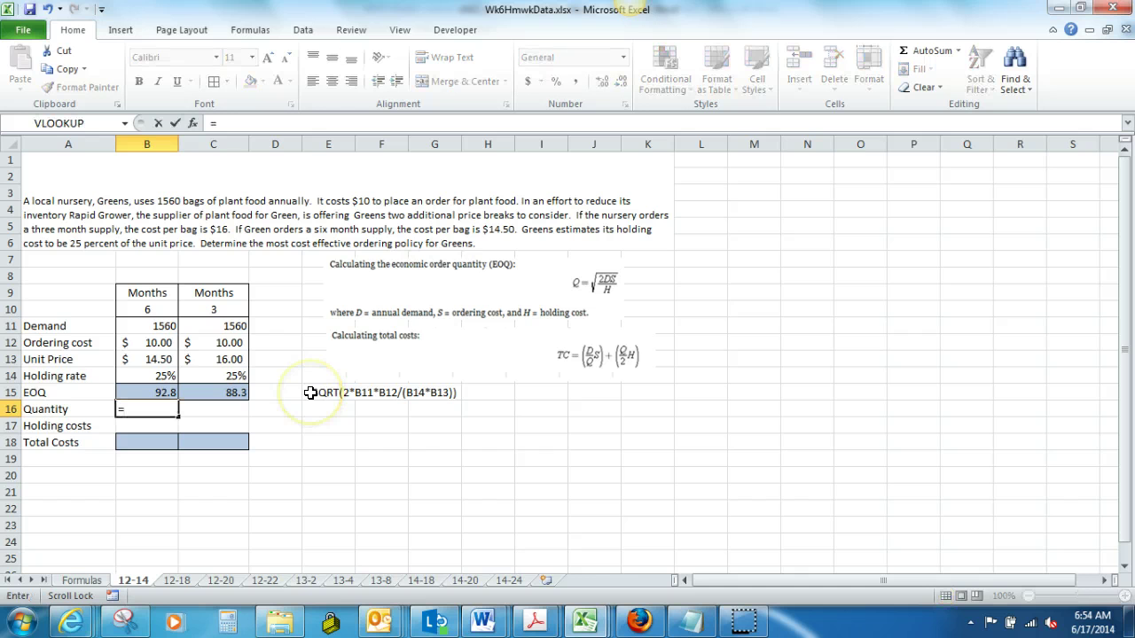
click(170, 327)
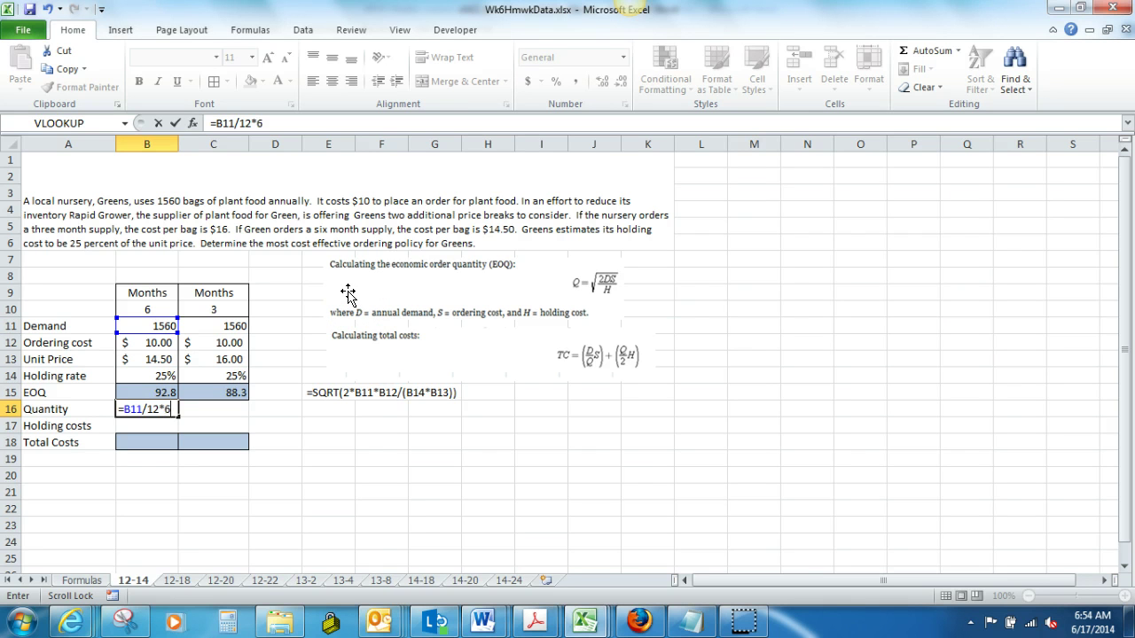
key(Return)
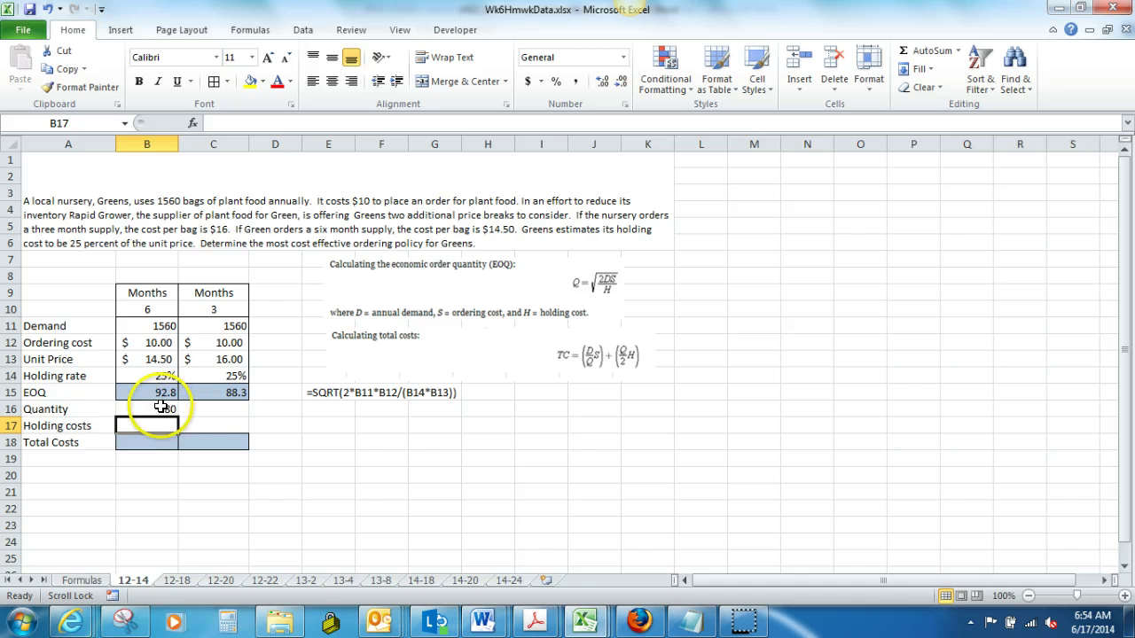
Step: Calculate the three-month order quantity in C16 with the formula =C11/12*3
click(202, 407)
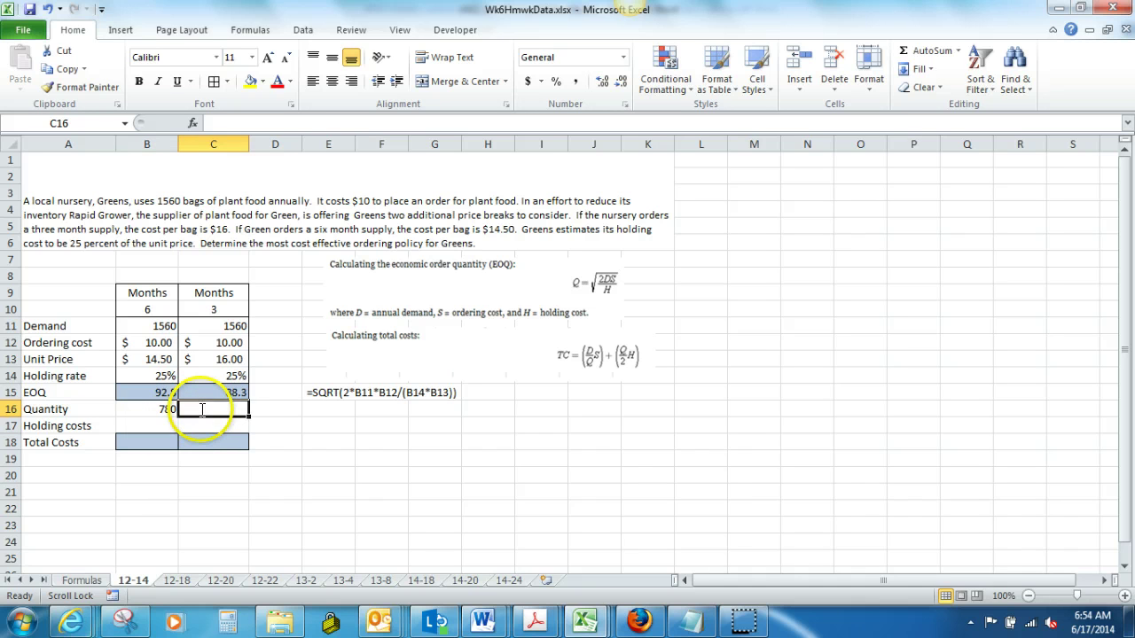
text(=)
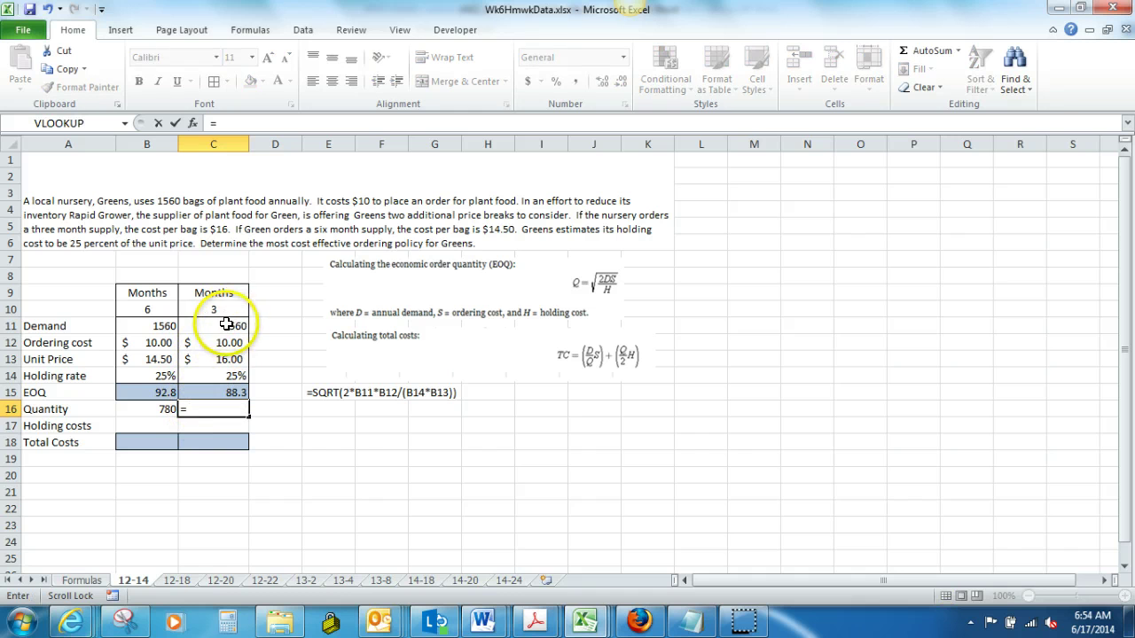
click(233, 326)
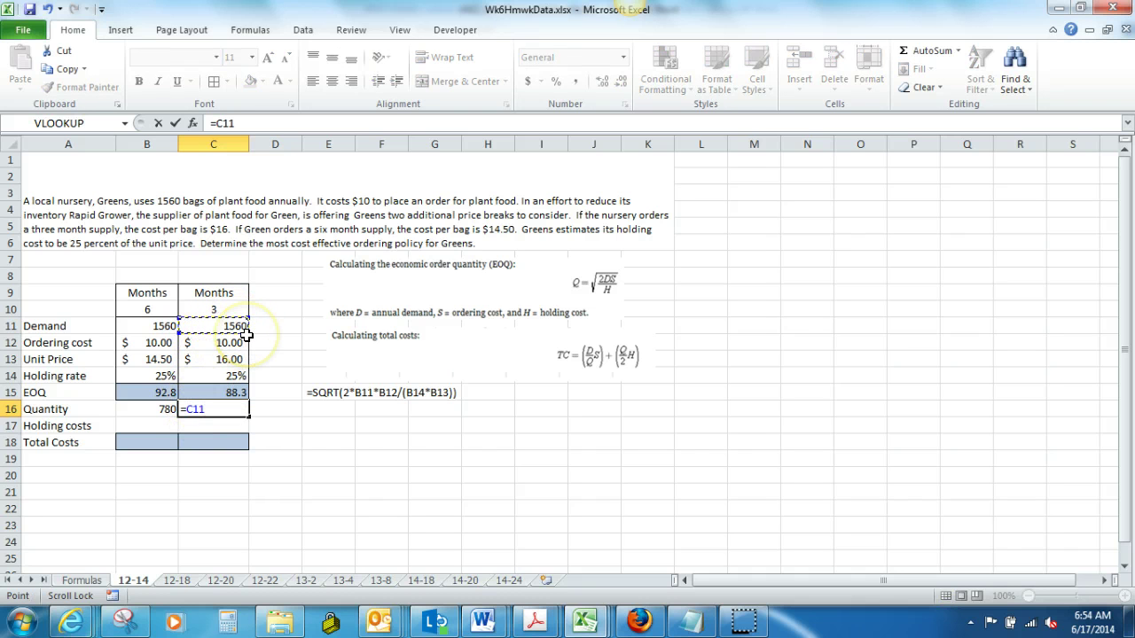
text(/12)
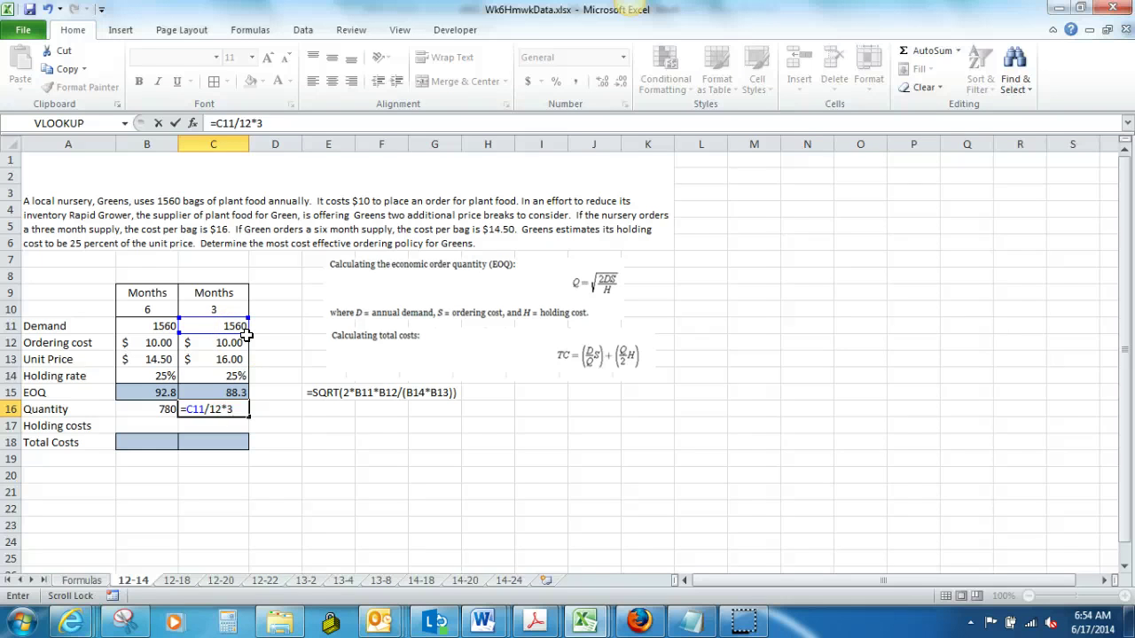
text(*3)
key(Return)
click(222, 422)
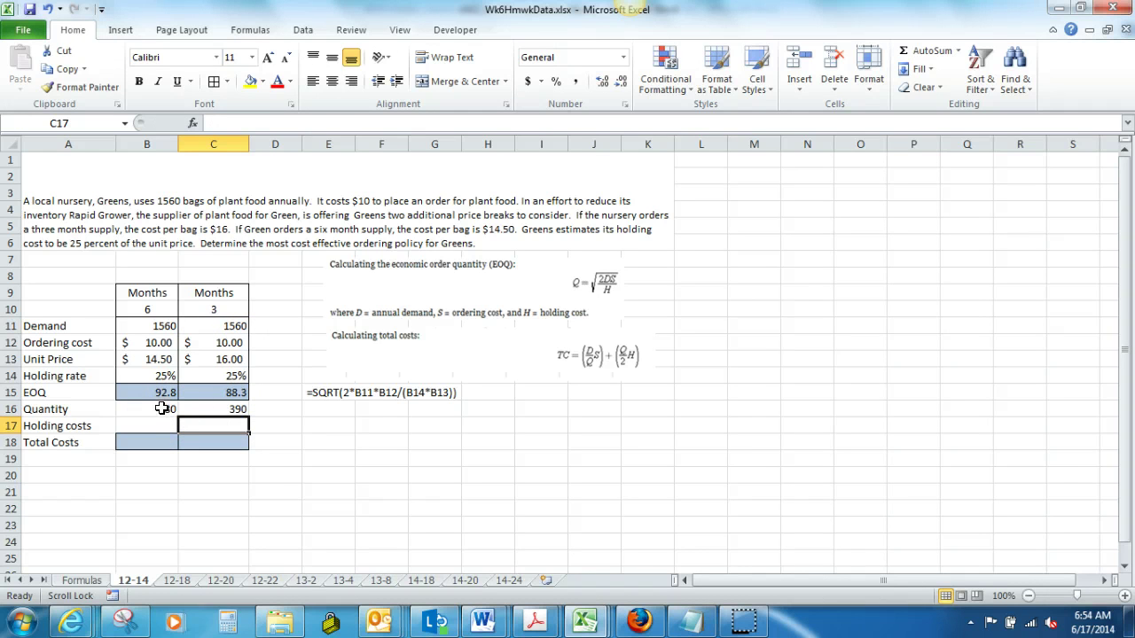
click(221, 420)
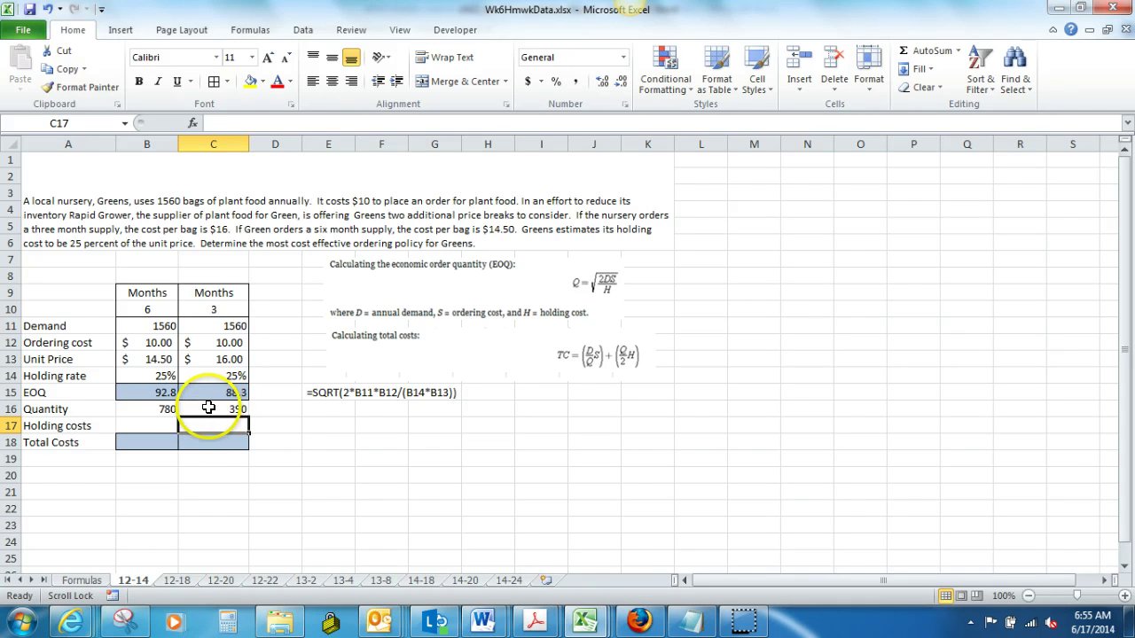
Step: Calculate the six-month holding cost in B17 as unit price times holding rate, =B13*B14
click(159, 426)
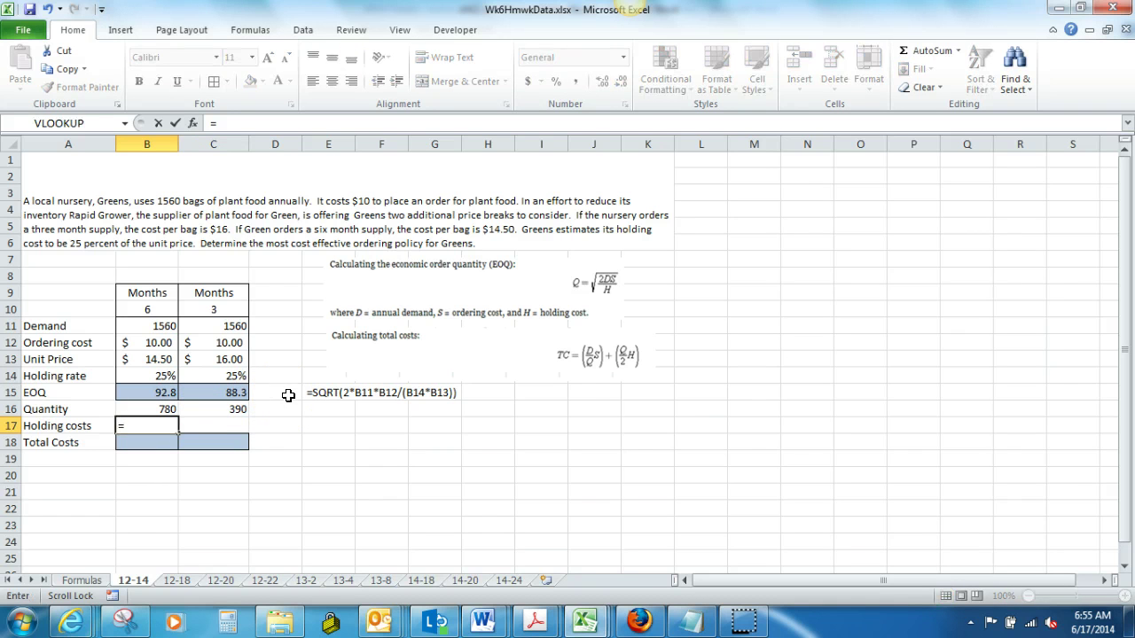
click(152, 363)
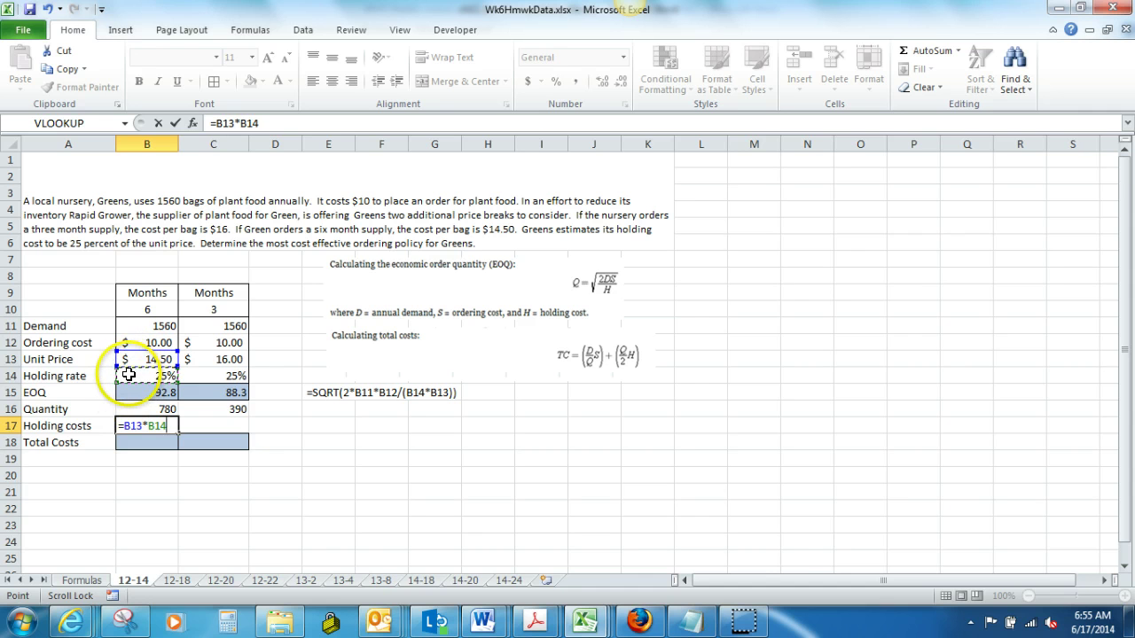
key(Return)
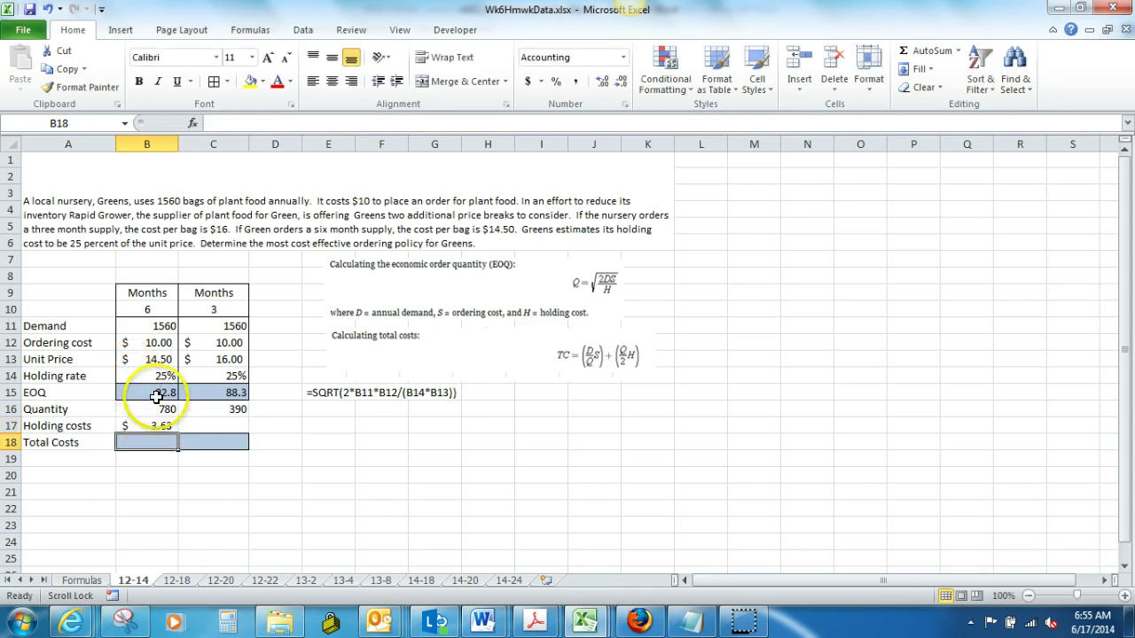
Step: Calculate the three-month holding cost in C17 as unit price times holding rate, =C13*C14
click(207, 429)
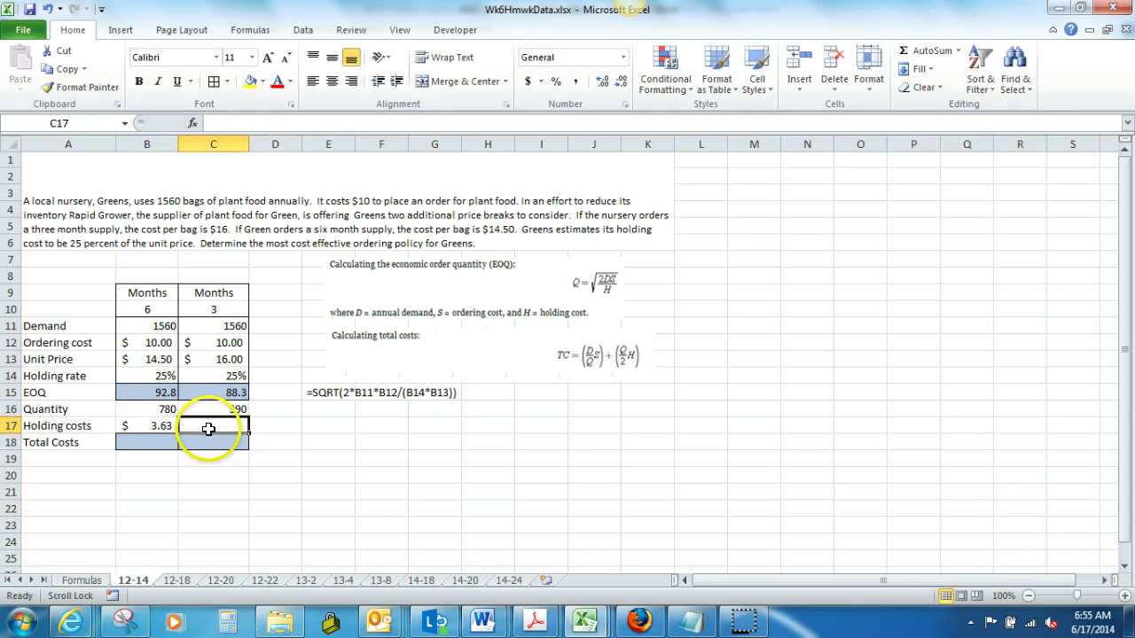
text(=)
click(210, 369)
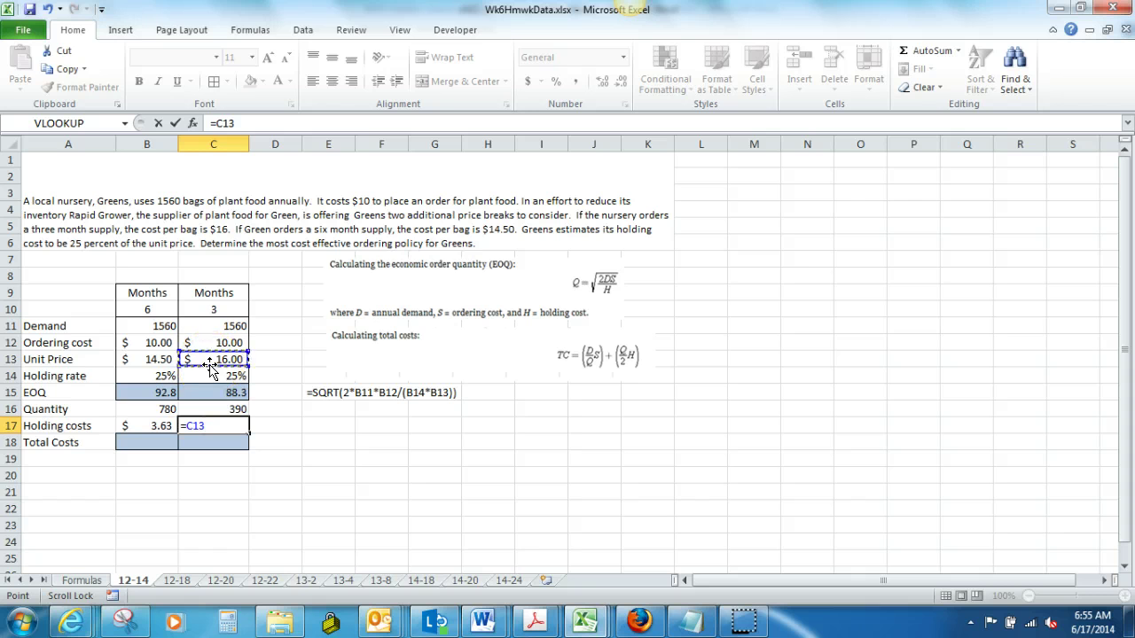
click(213, 374)
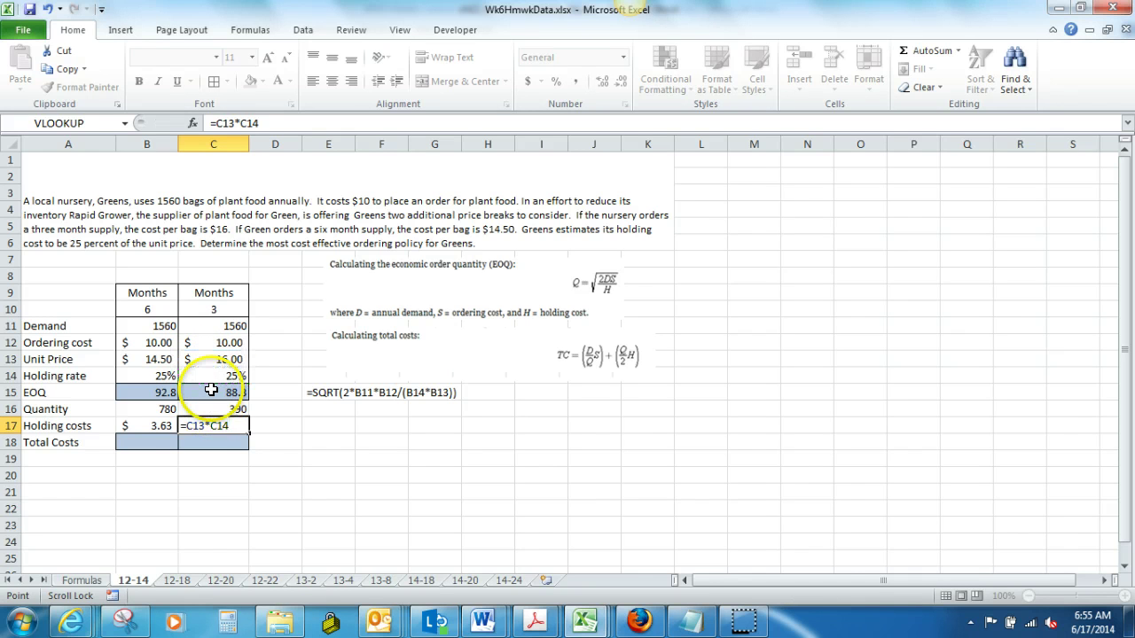
key(Return)
Step: Start the total cost formula in B18 with the ordering cost term, =(B11/B16*B12)
click(144, 443)
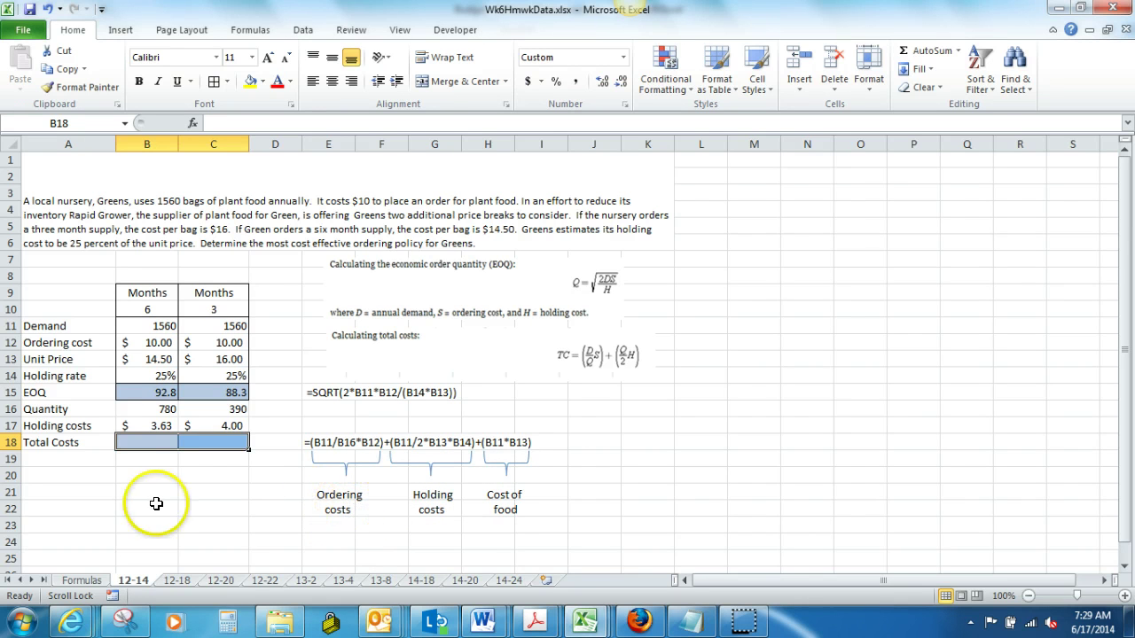
drag(165, 442, 222, 443)
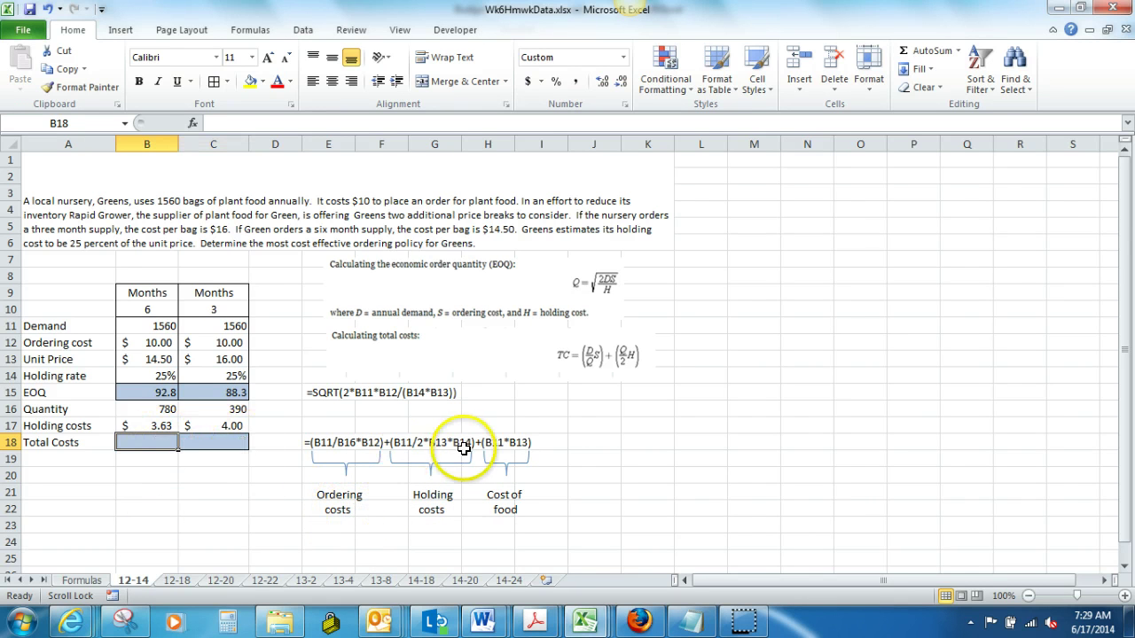
text(=()
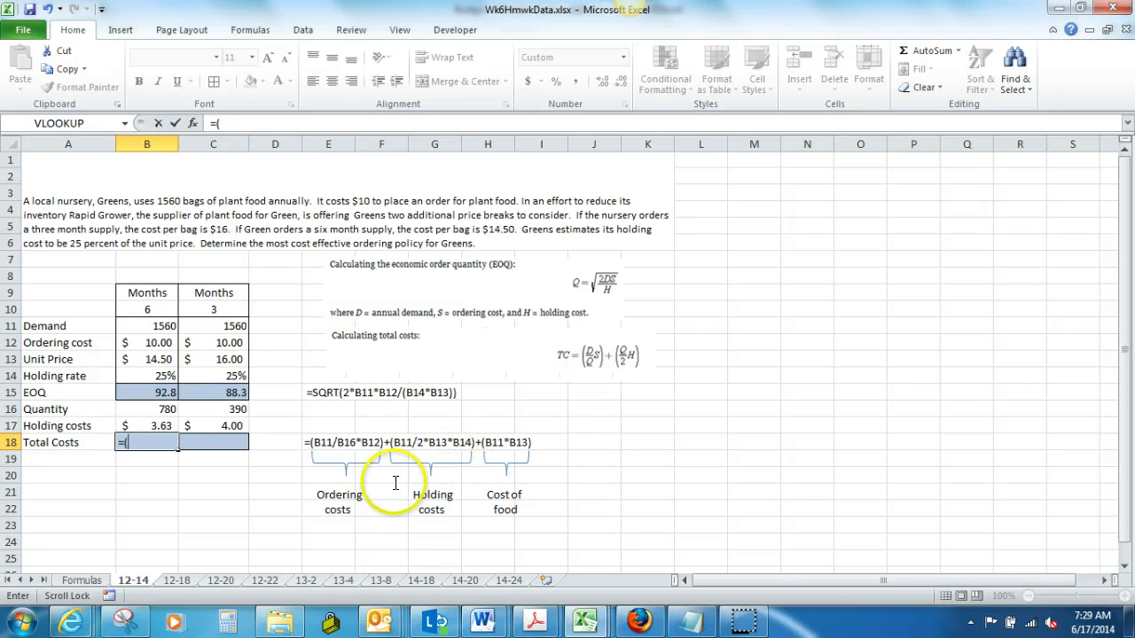
click(154, 326)
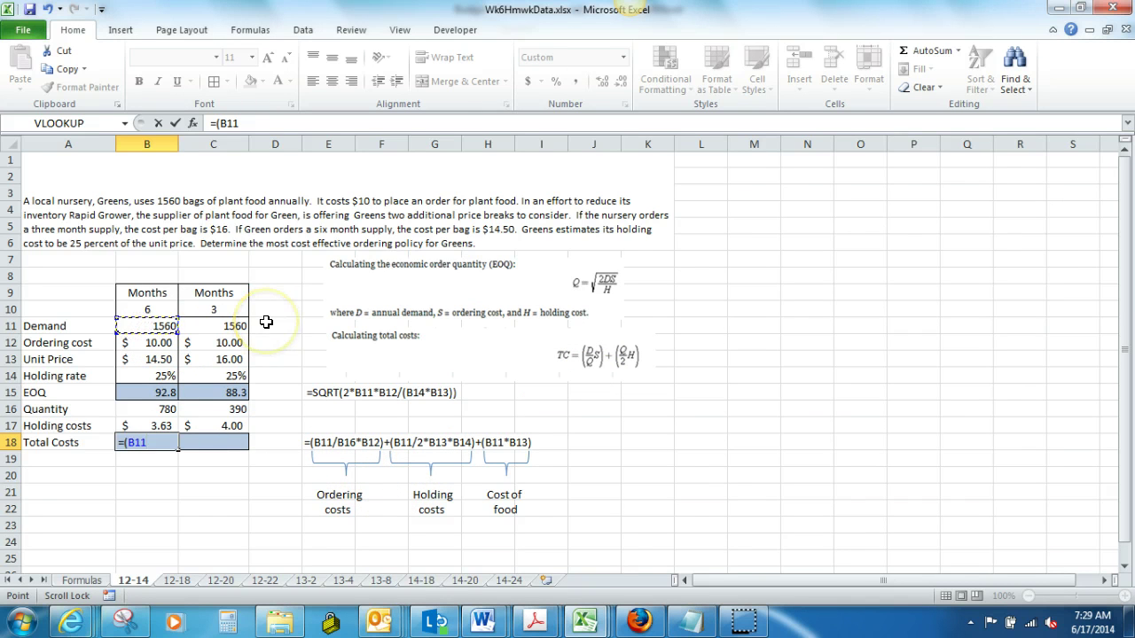
text(/)
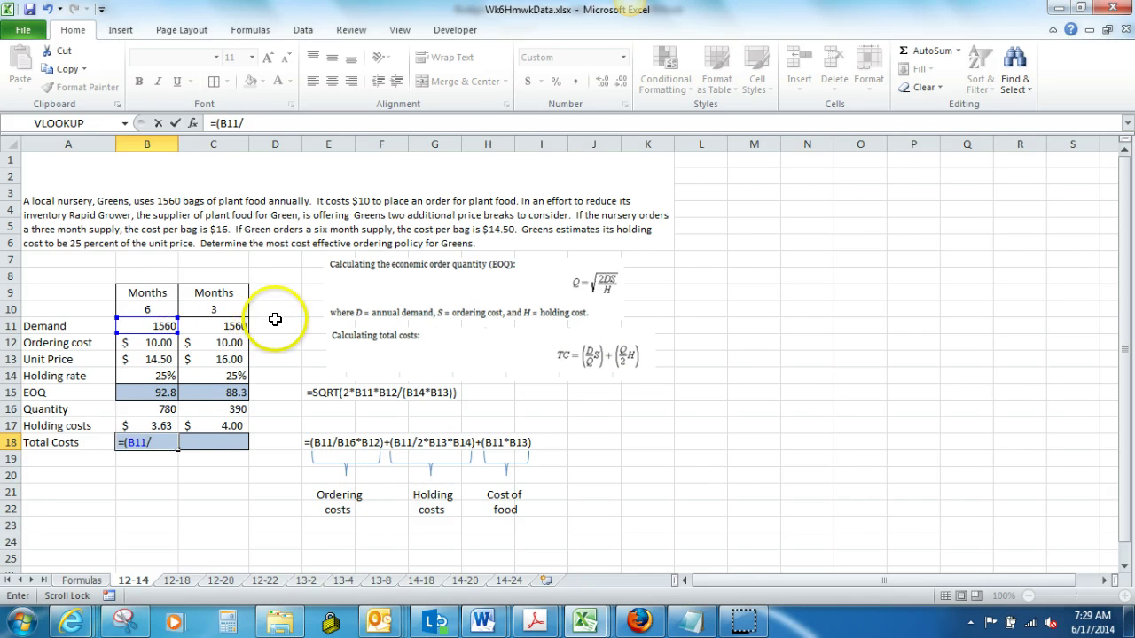
click(159, 409)
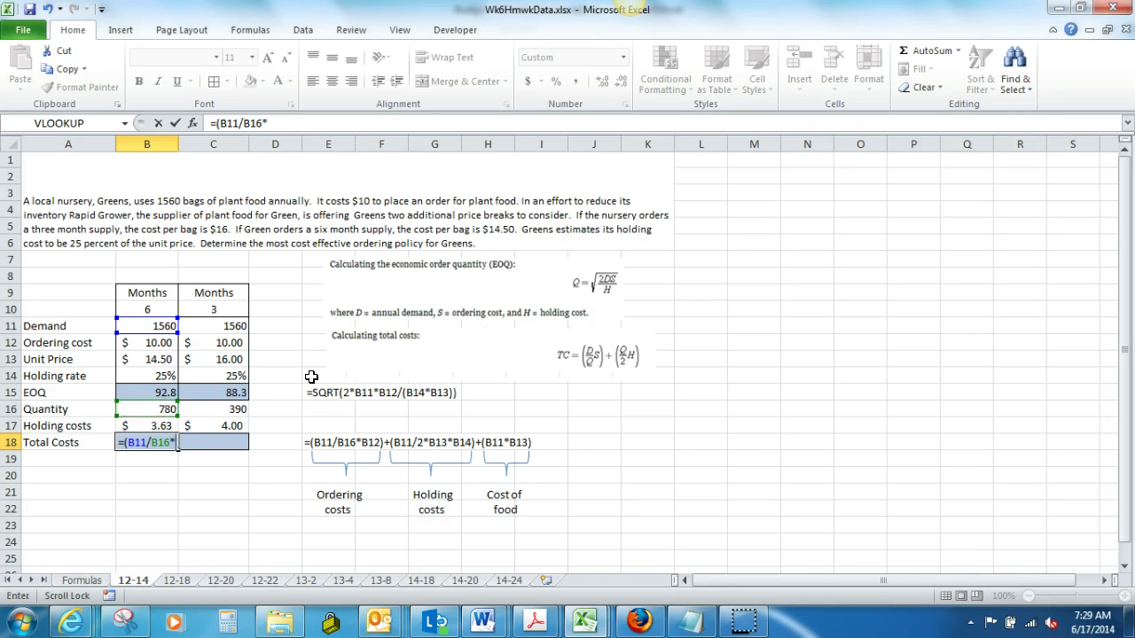
text(*)
click(167, 346)
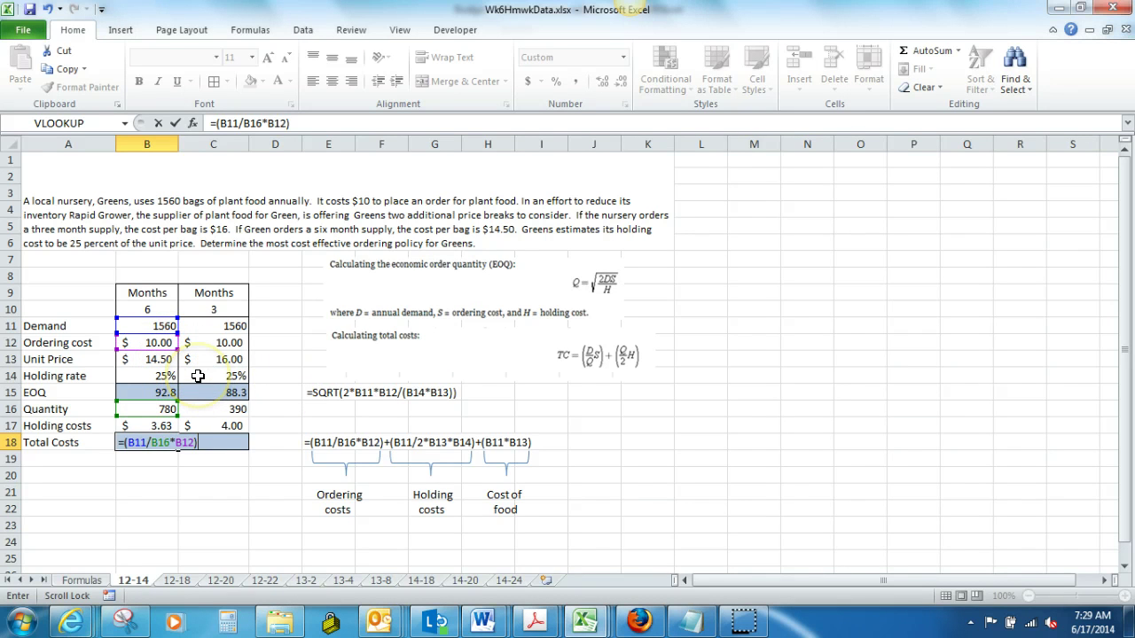
Step: Add the holding cost term (B11/2*B17) to the B18 total cost formula
text(+()
click(167, 327)
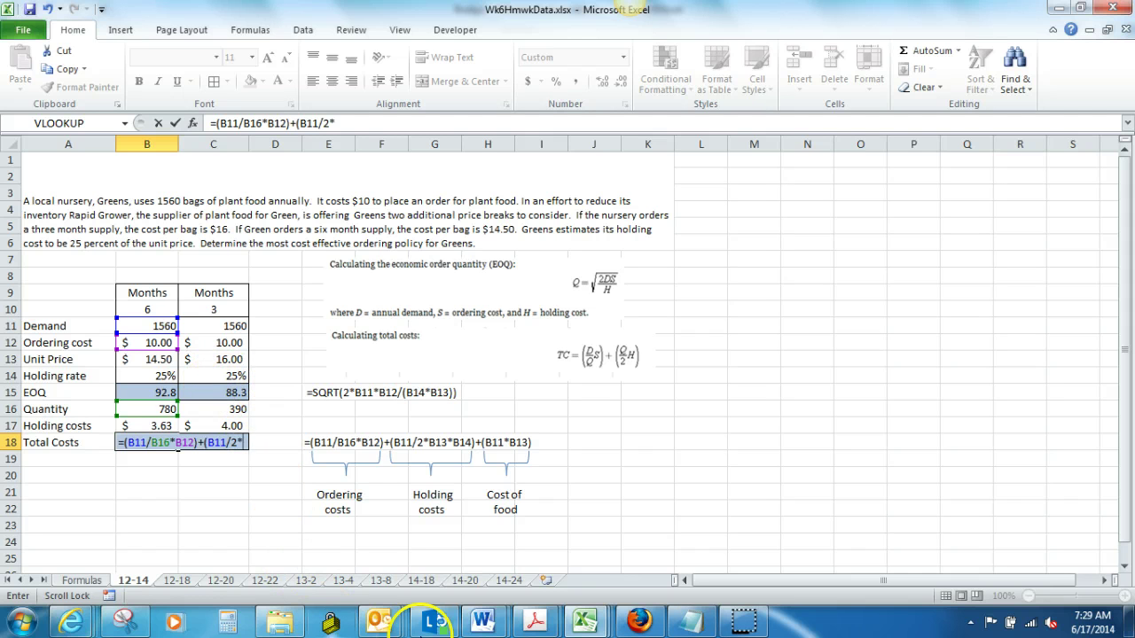
text(*)
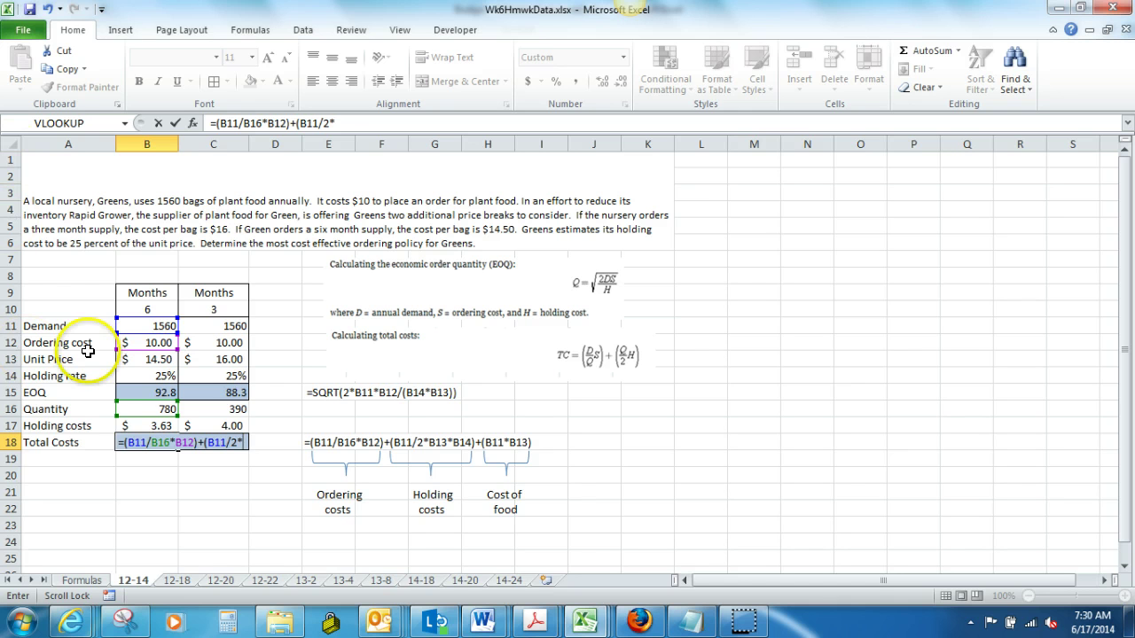
click(141, 426)
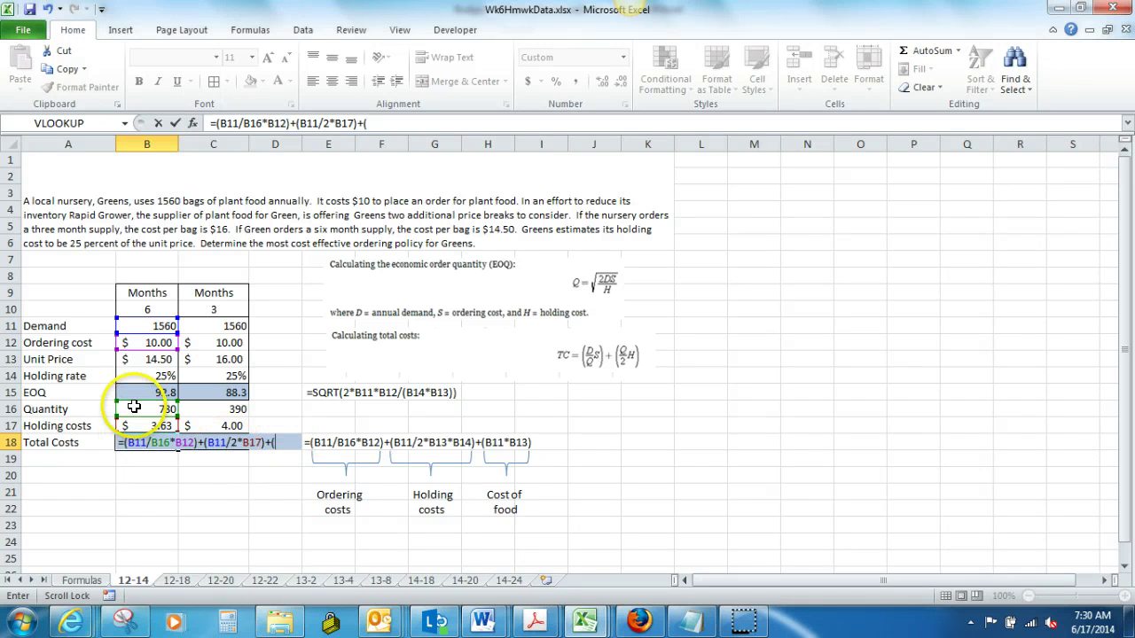
Step: Add the cost of food term (B11*B13) to the B18 formula and enter it
click(135, 327)
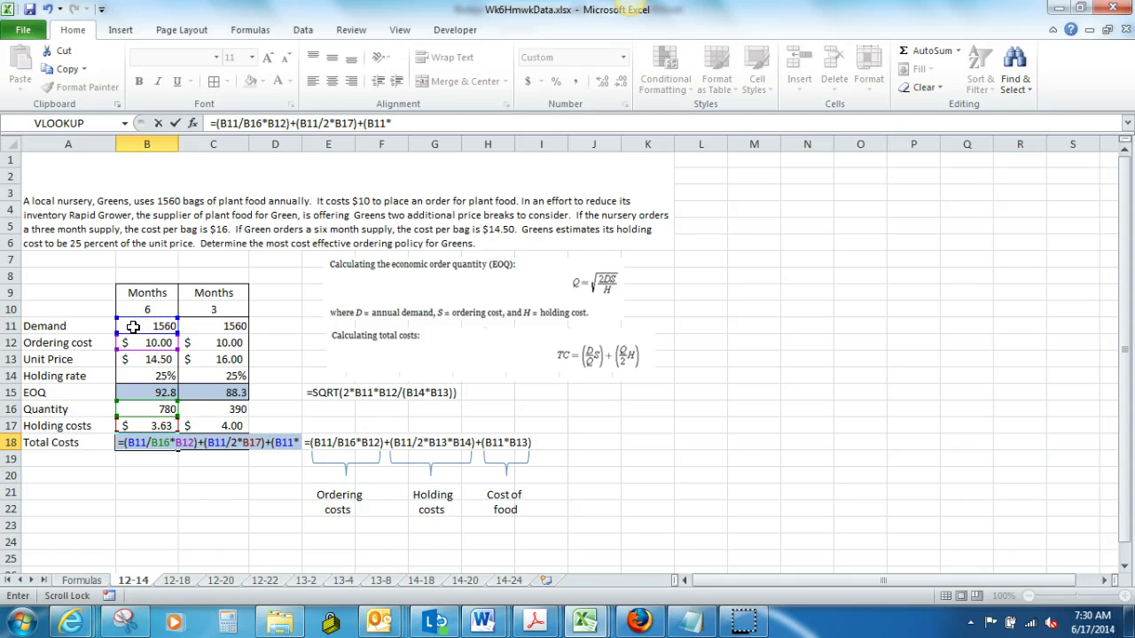
click(139, 359)
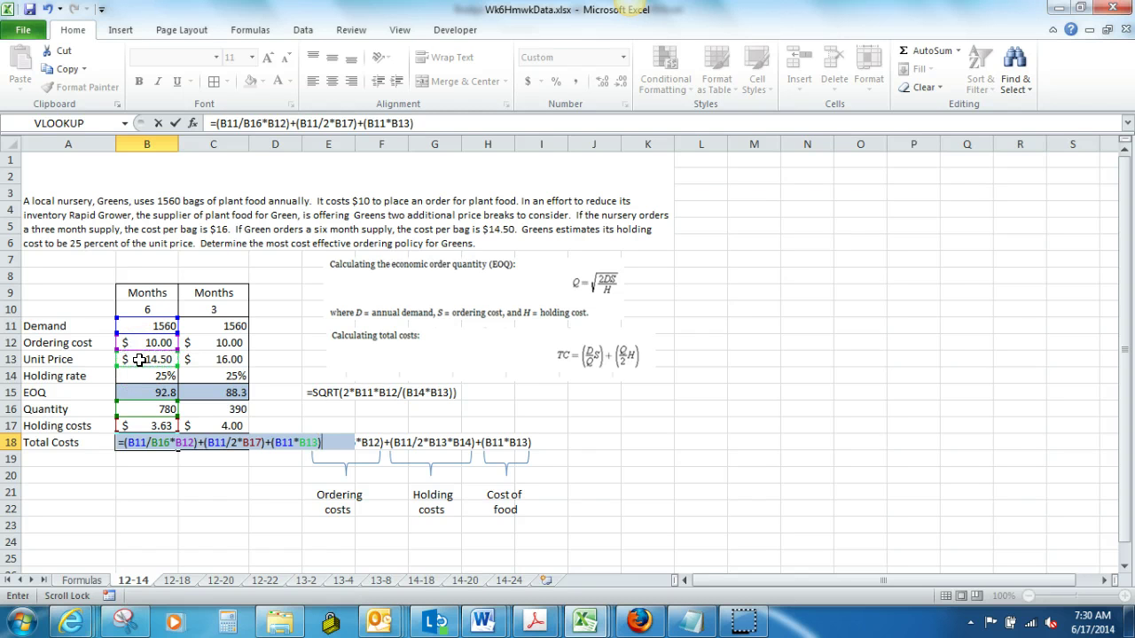
text())
key(Return)
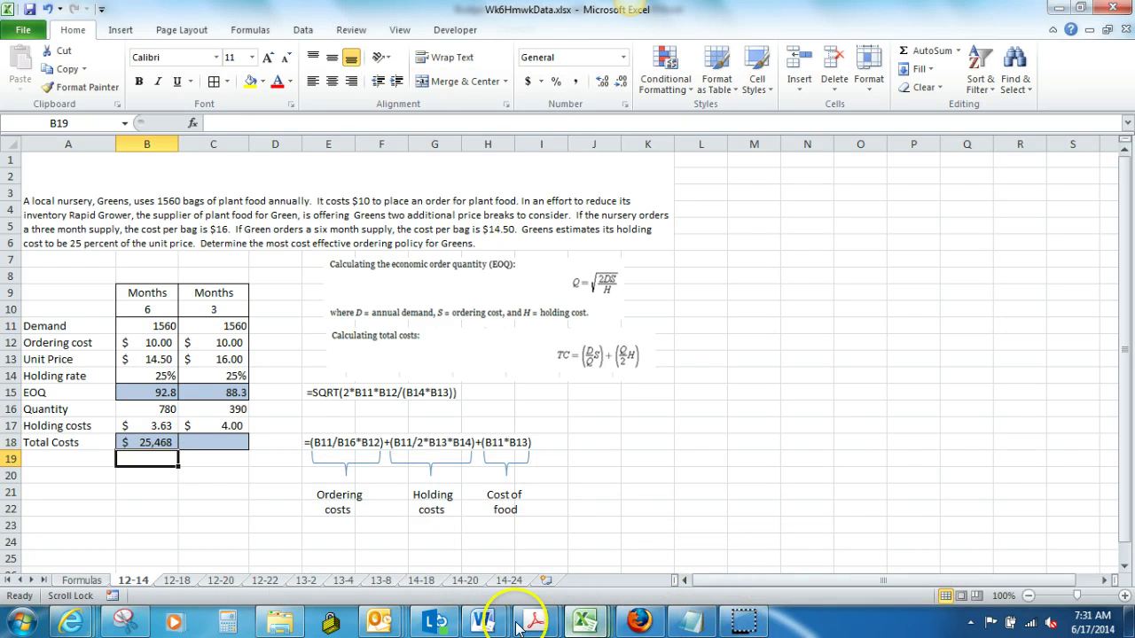
Step: Switch to the ch12.doc document in Word and check the total cost calculations in the problem 14 answer
mouse_move(483, 621)
click(533, 572)
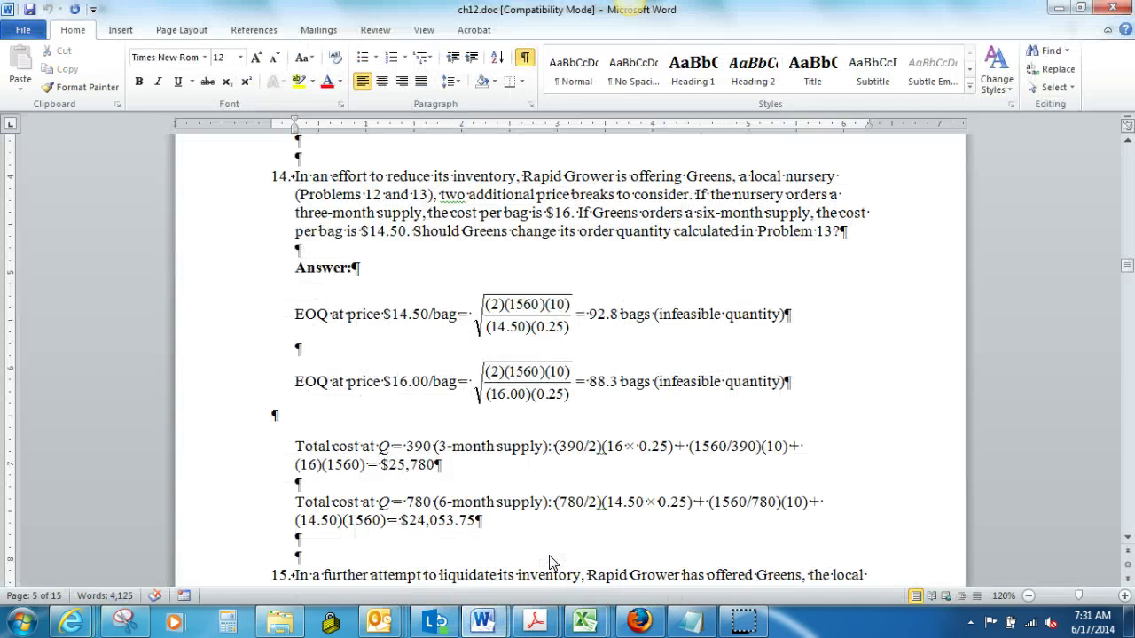
click(748, 624)
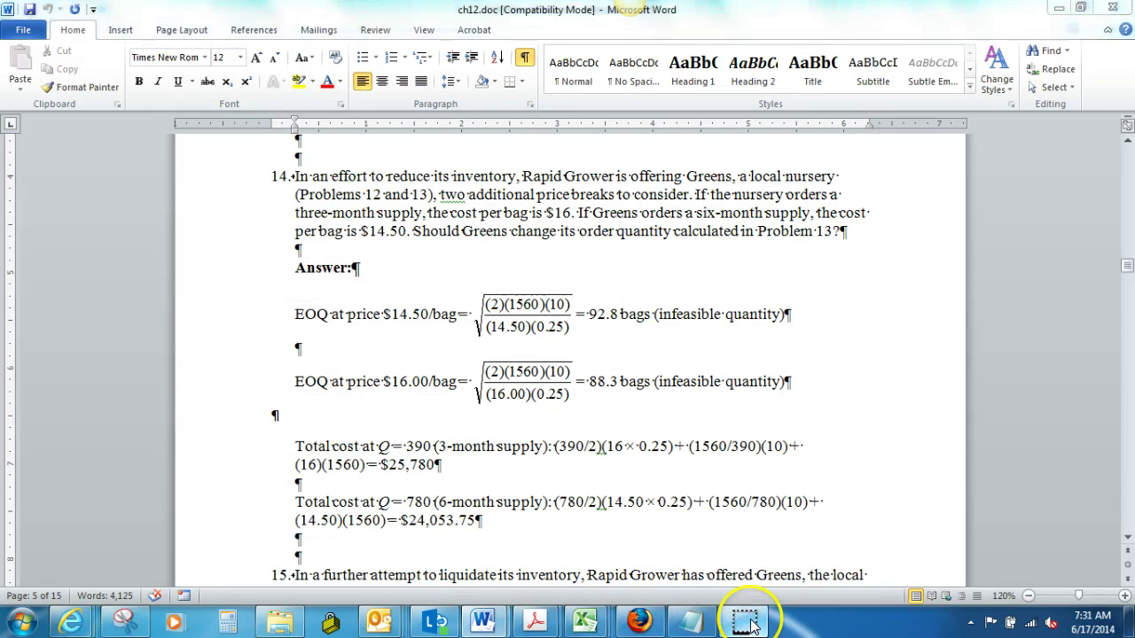
Step: Back in the Excel workbook, examine the order quantity reference B16 in the holding cost term of the B18 formula
click(164, 441)
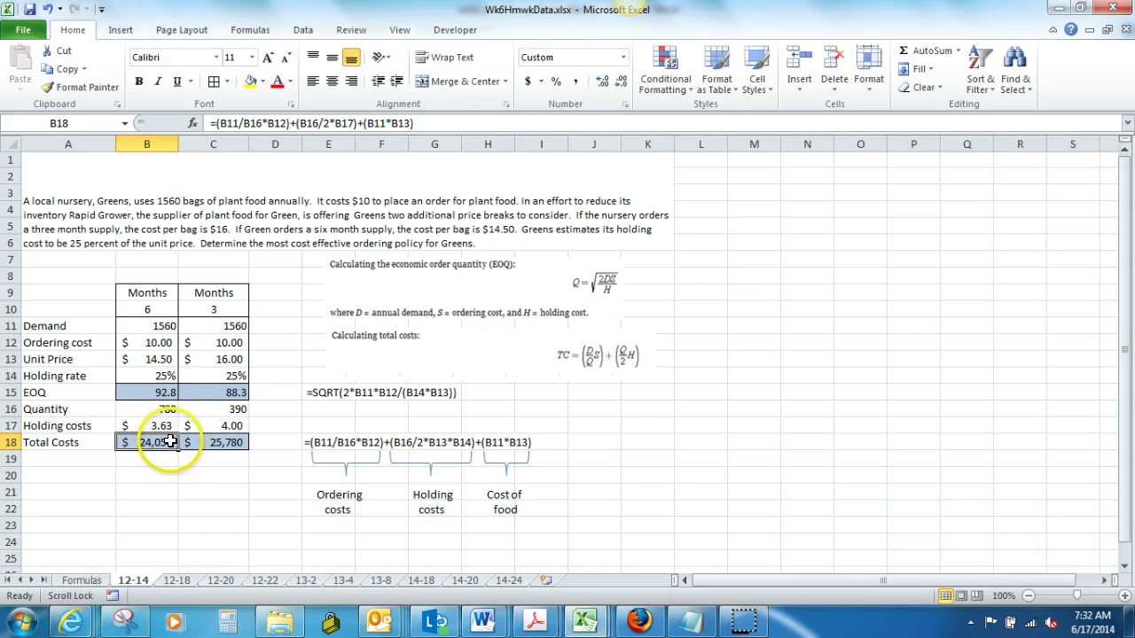
click(314, 124)
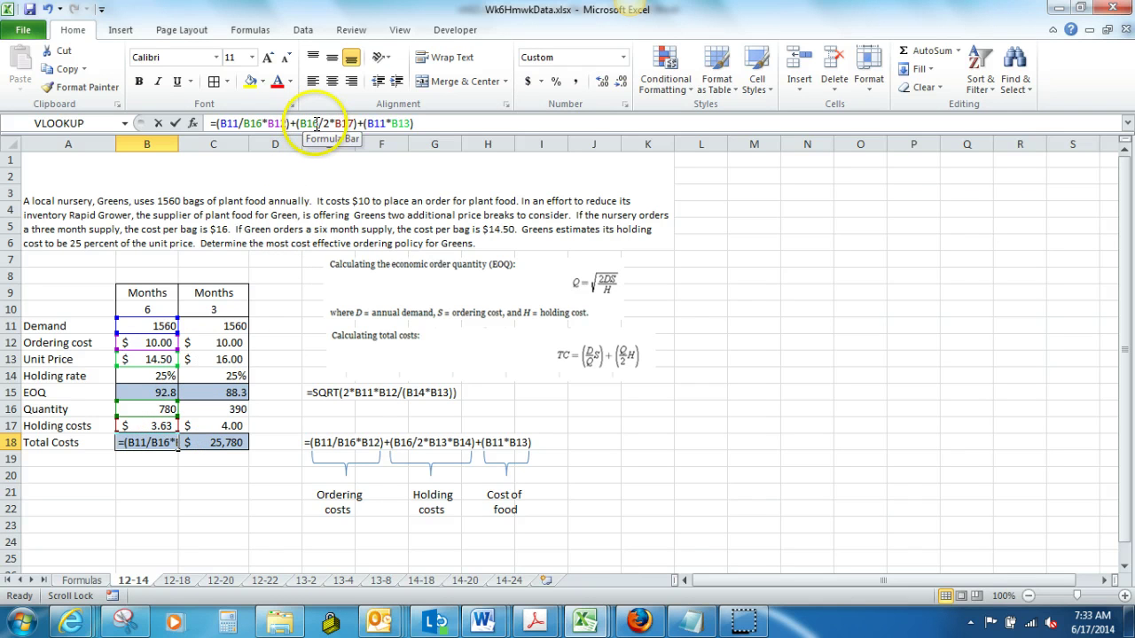
drag(310, 124, 317, 124)
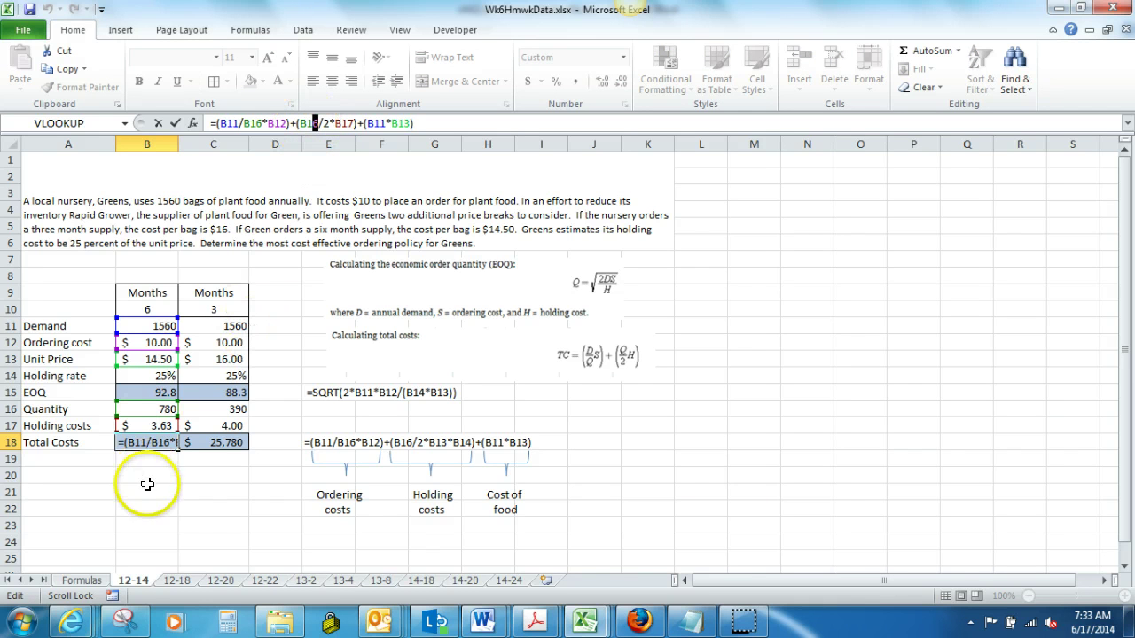
click(175, 124)
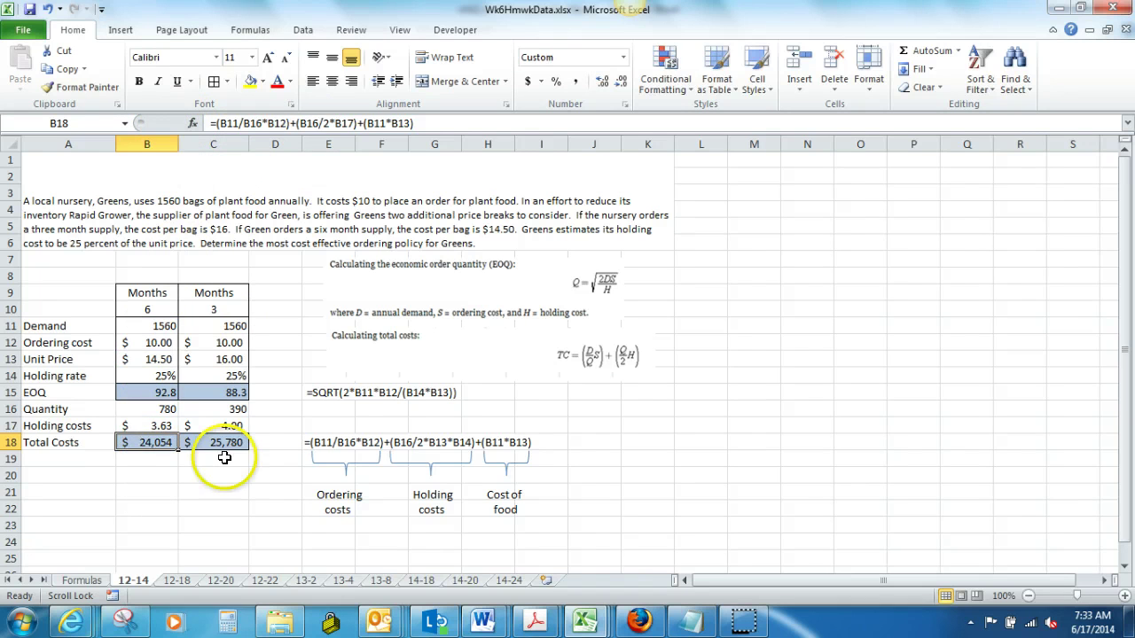
Step: Enter the B18 formula as =(B11/B16*B12)+(B16/2*B17)+(B11*B13) and copy it to C18
double_click(154, 442)
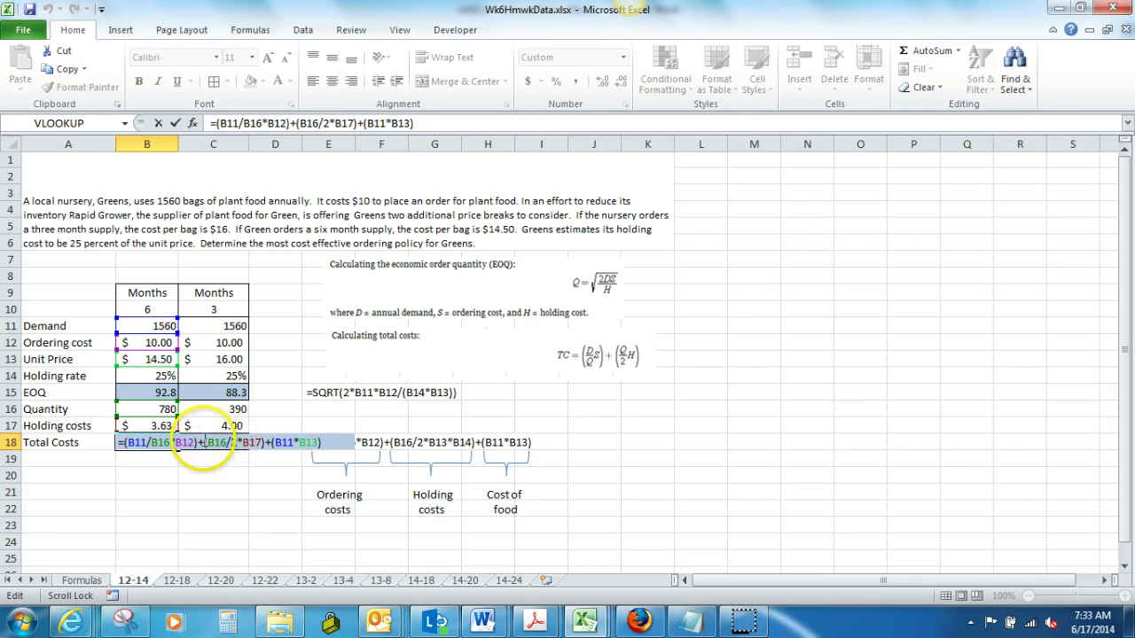
click(175, 123)
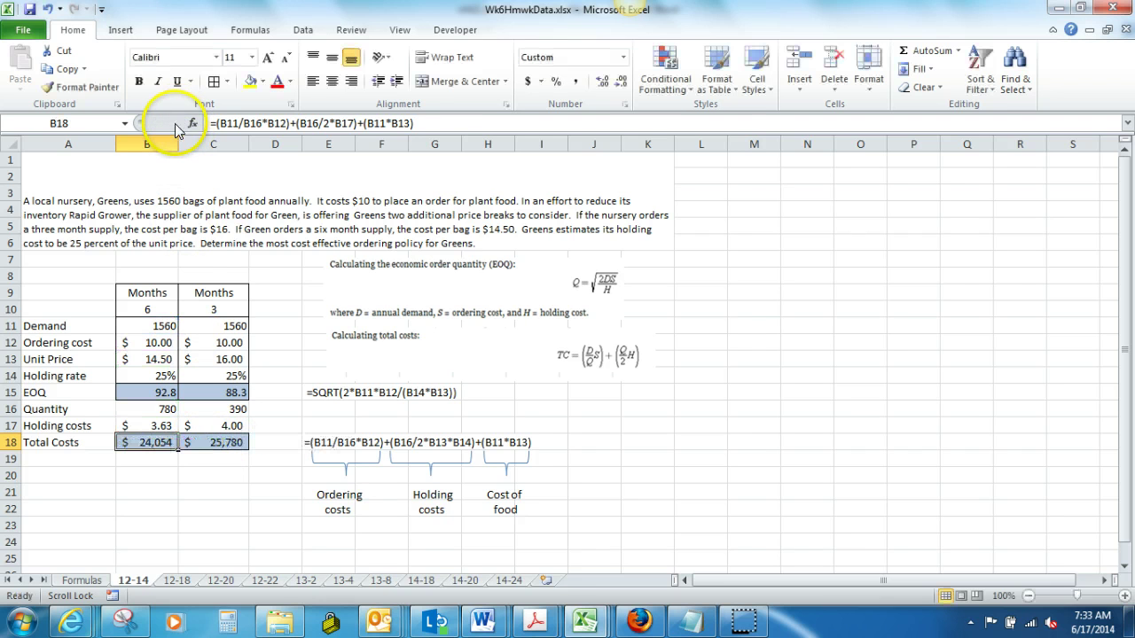
drag(175, 450, 240, 451)
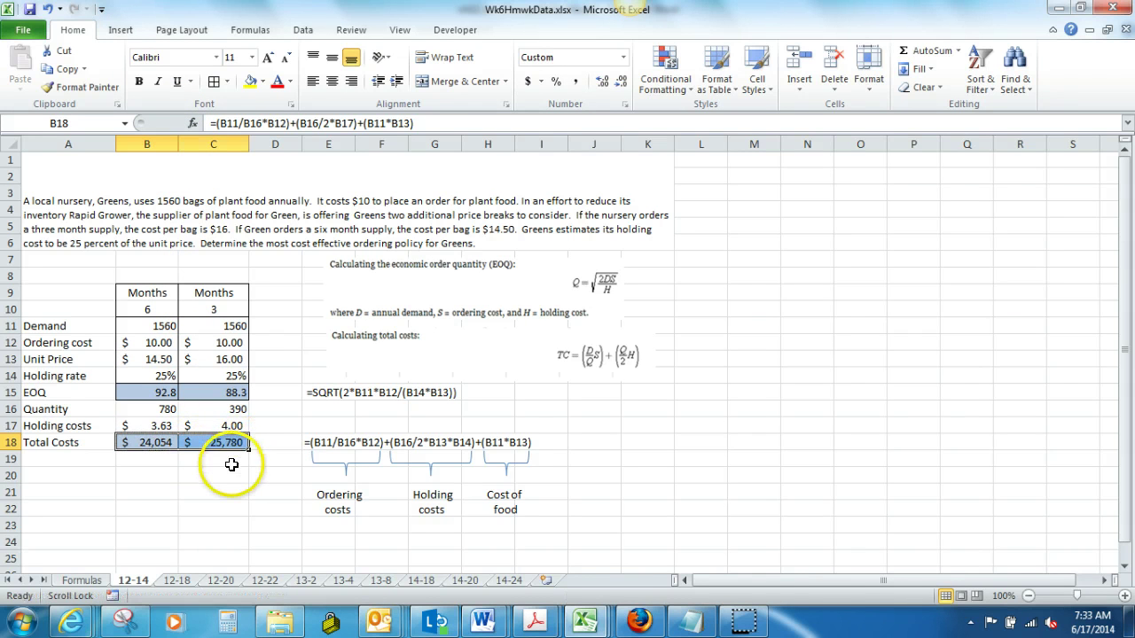
click(232, 462)
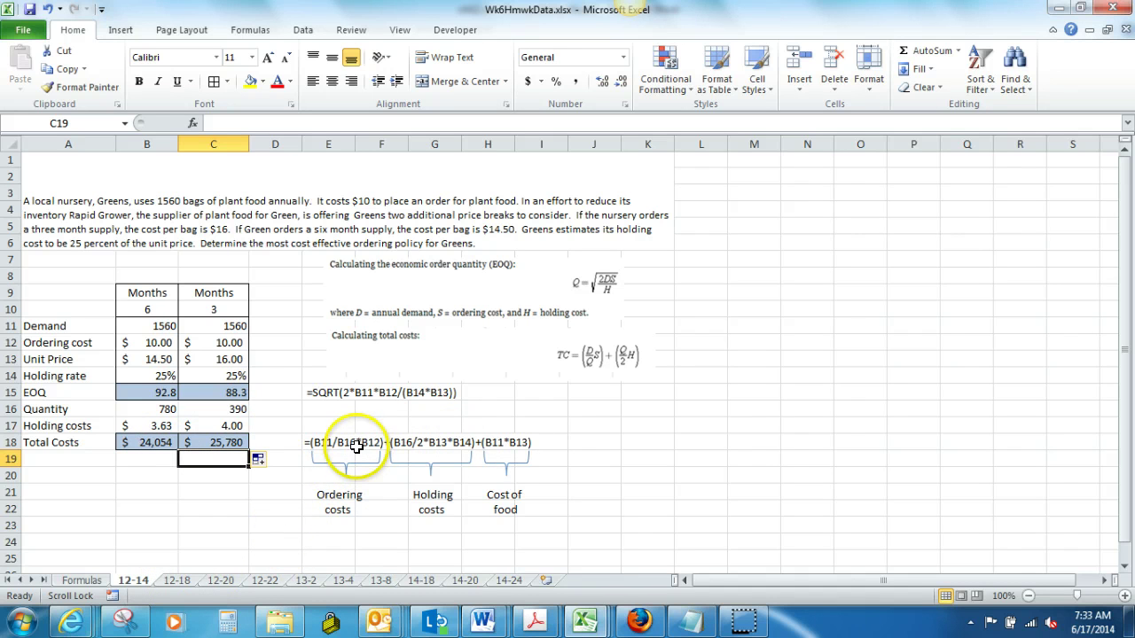
Step: Open the 12-18 worksheet and review the guide formulas in H13 and H14 for the profit table starting at B13
click(181, 581)
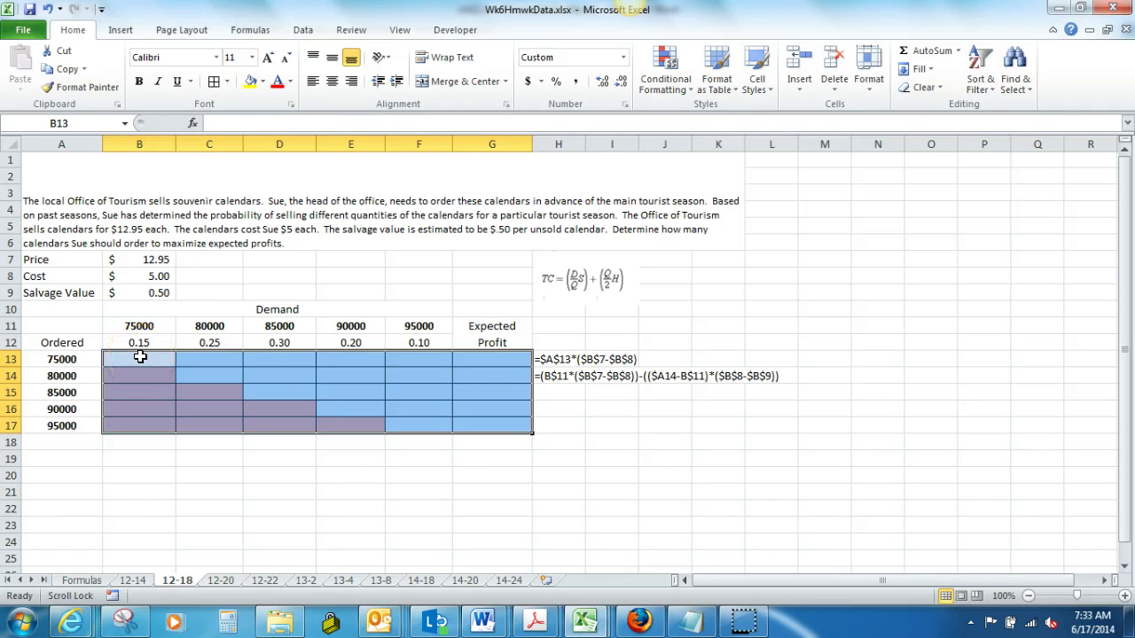
click(544, 364)
click(552, 378)
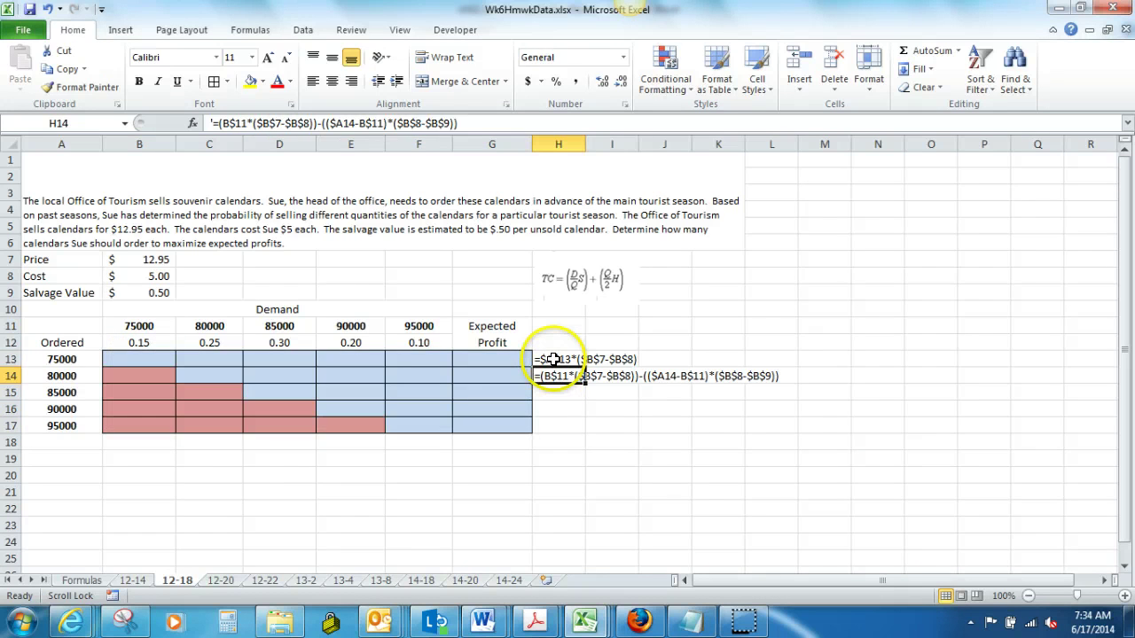
click(551, 359)
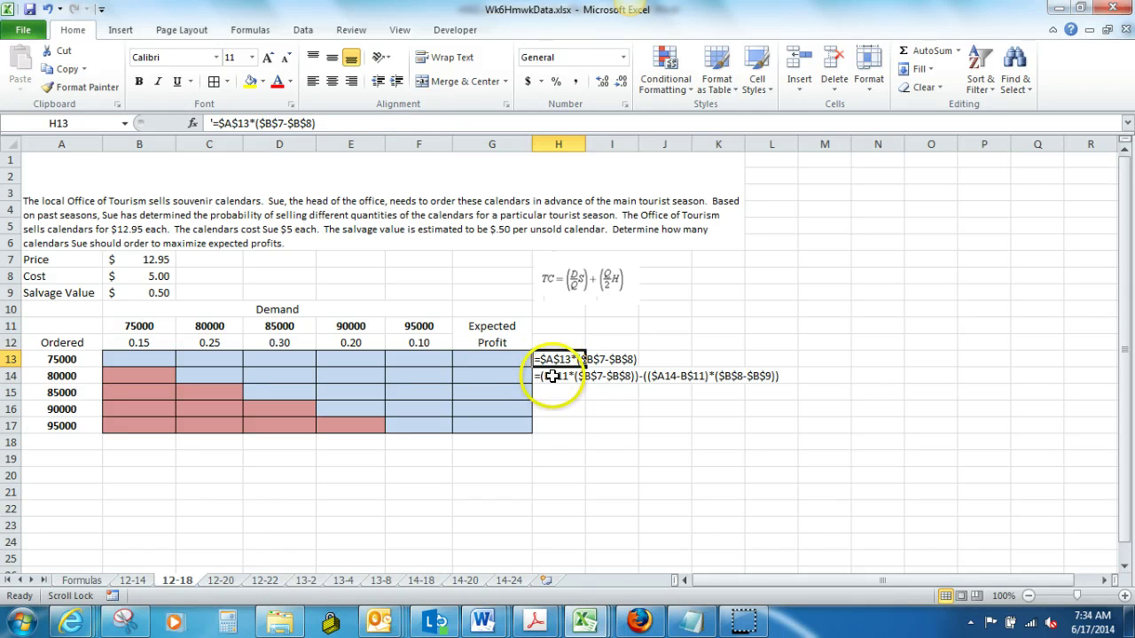
click(550, 376)
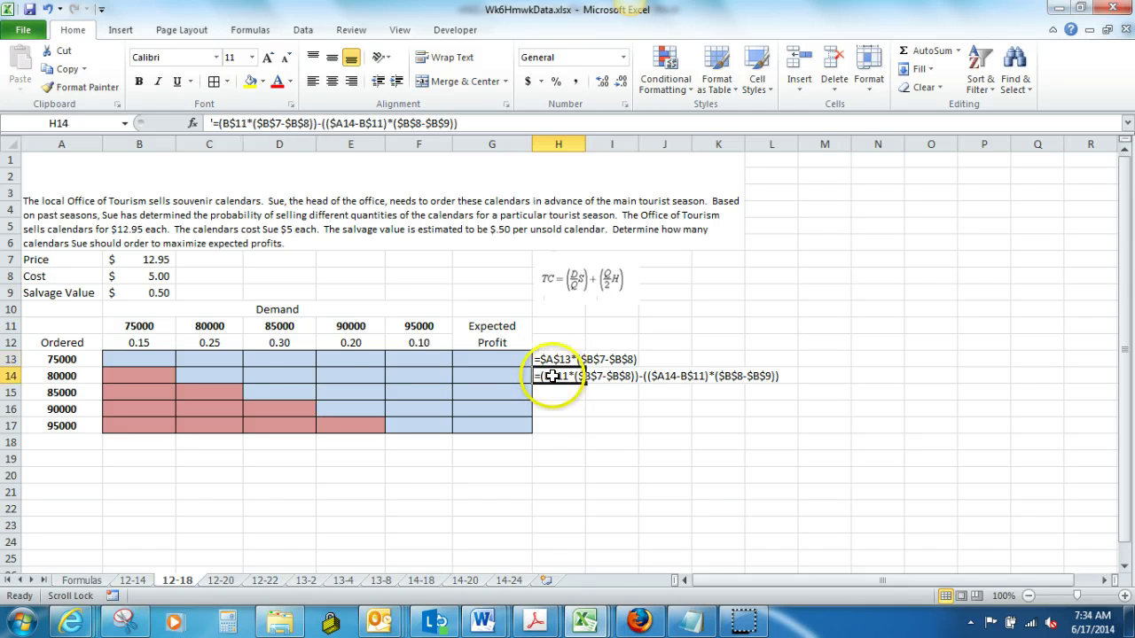
click(155, 353)
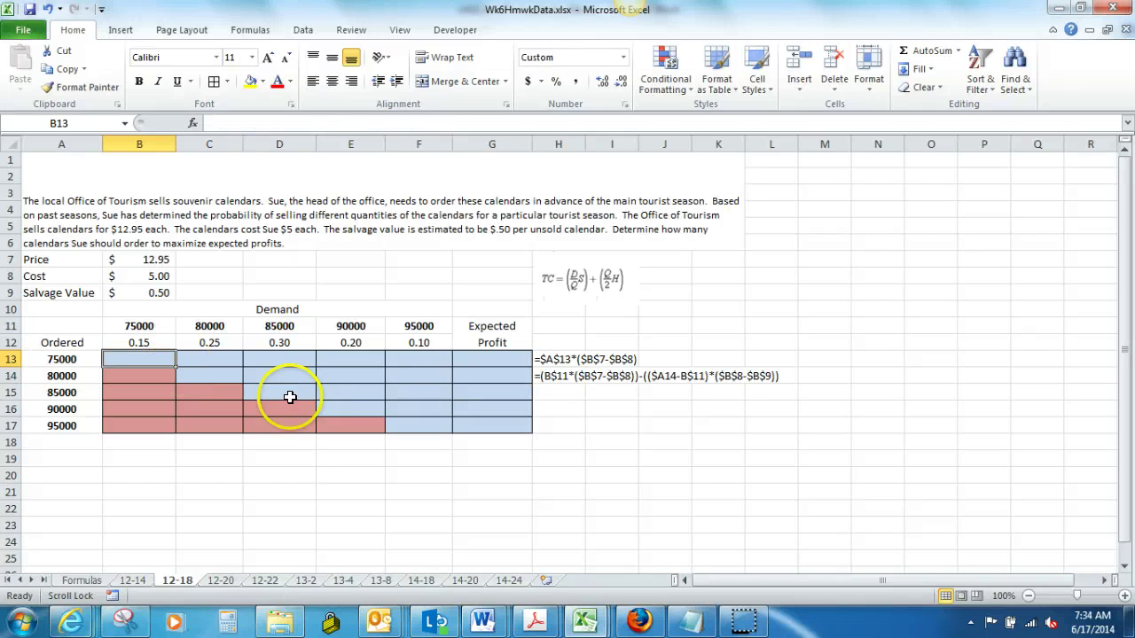